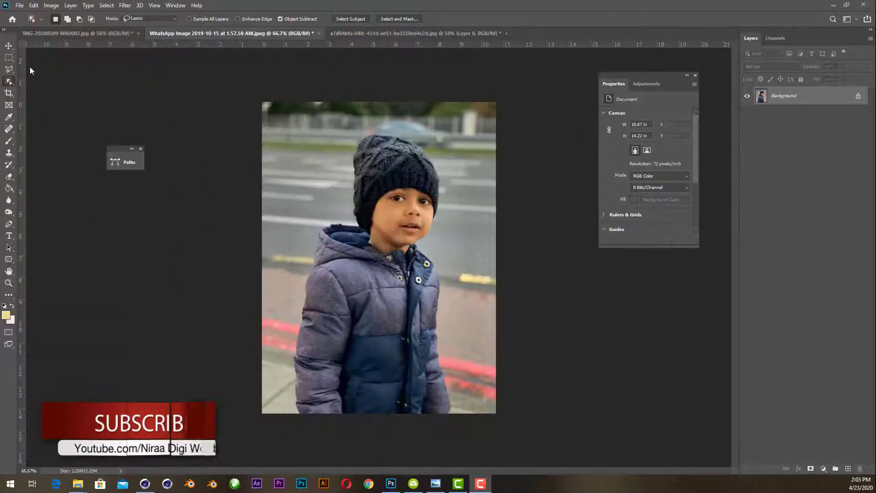
Step: Choose the Object Selection Tool with its Mode set to Lasso
{"action": "left_click", "coordinate": [9, 46]}
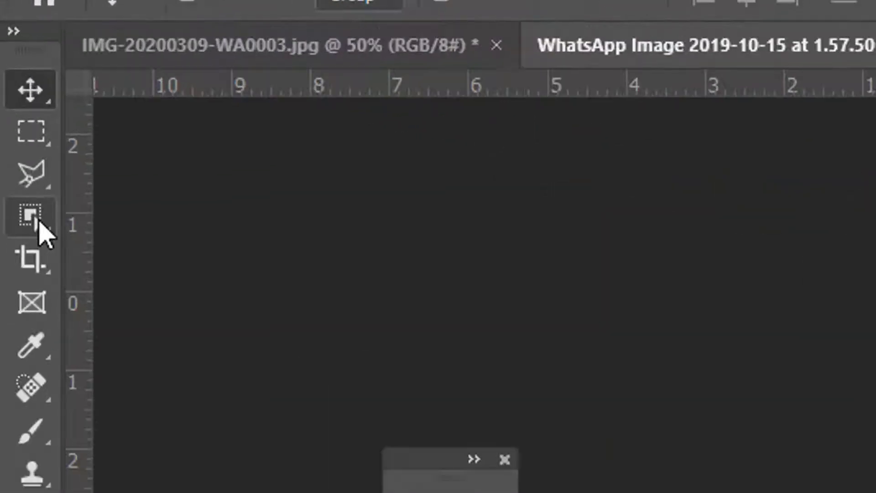
{"action": "left_click", "coordinate": [9, 81]}
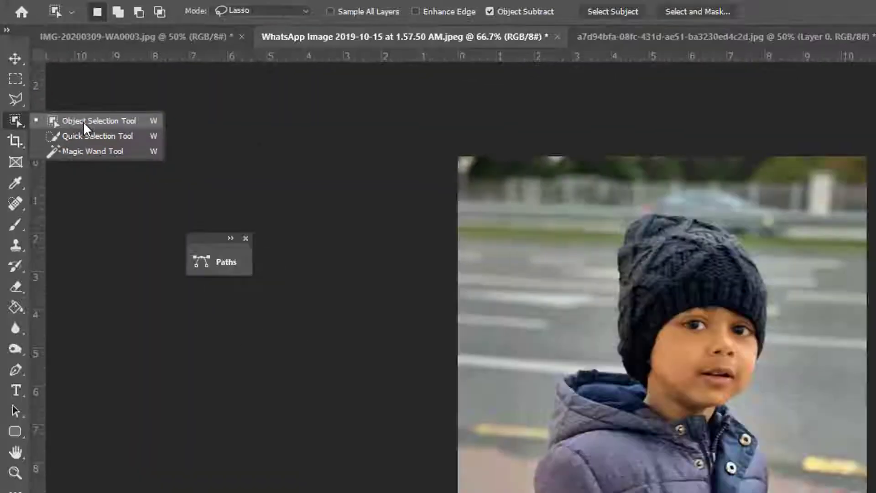
{"action": "left_click", "coordinate": [84, 121]}
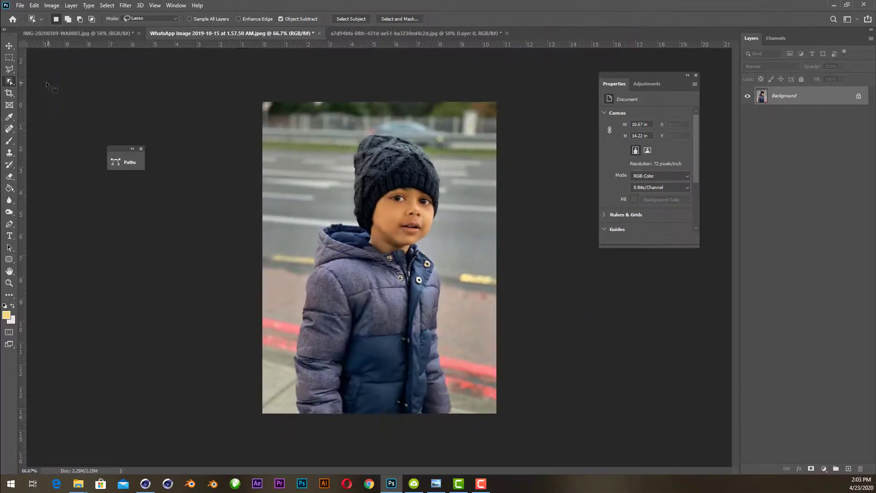
{"action": "left_click", "coordinate": [174, 19]}
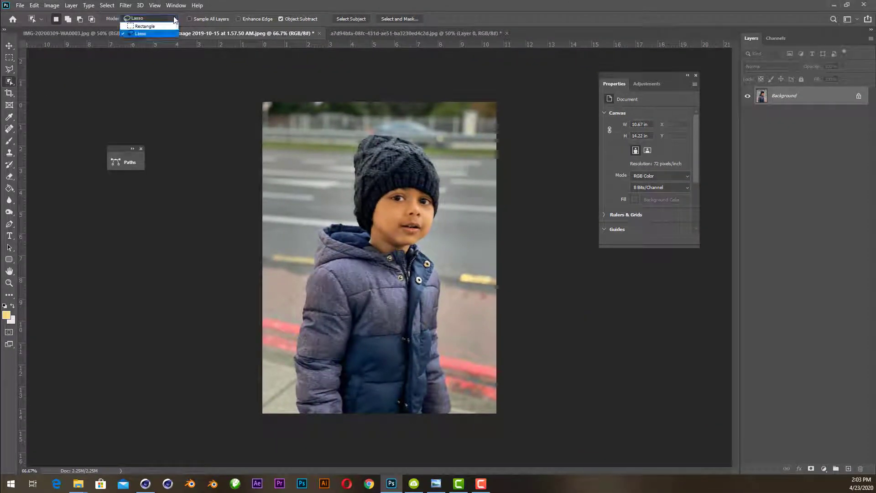
{"action": "left_click", "coordinate": [139, 34]}
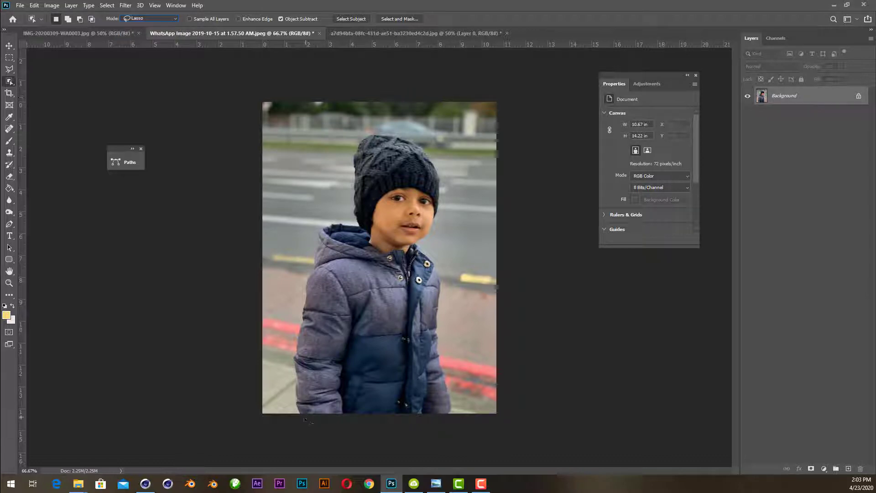
Step: Loop around the boy from knit hat to puffer jacket and inspect the selection edges up close
{"action": "mouse_move", "coordinate": [304, 420]}
{"action": "left_mouse_down"}
{"action": "mouse_move", "coordinate": [289, 348]}
{"action": "mouse_move", "coordinate": [297, 280]}
{"action": "left_mouse_up"}
{"action": "mouse_move", "coordinate": [302, 238]}
{"action": "left_mouse_down"}
{"action": "mouse_move", "coordinate": [360, 128]}
{"action": "mouse_move", "coordinate": [430, 127]}
{"action": "mouse_move", "coordinate": [452, 155]}
{"action": "mouse_move", "coordinate": [438, 244]}
{"action": "mouse_move", "coordinate": [456, 301]}
{"action": "mouse_move", "coordinate": [464, 404]}
{"action": "mouse_move", "coordinate": [350, 433]}
{"action": "left_mouse_up"}
{"action": "left_click_drag", "start_coordinate": [272, 433], "coordinate": [273, 434]}
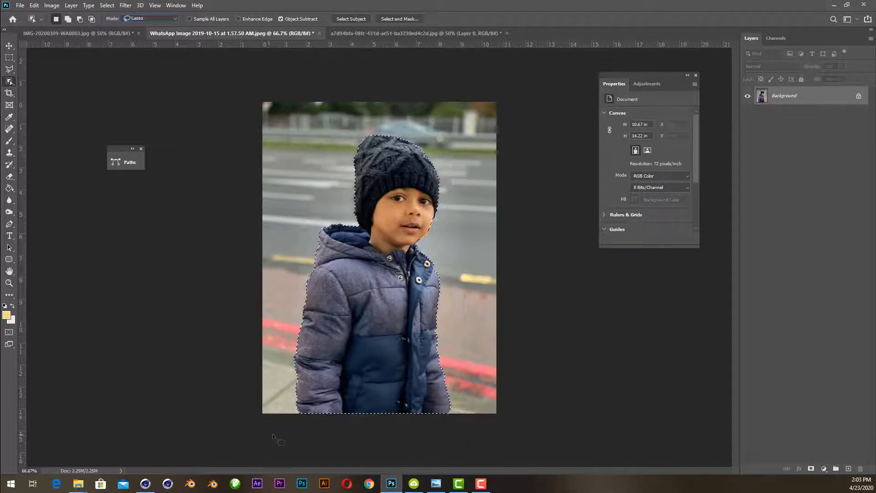
{"action": "key", "text": "ctrl+plus"}
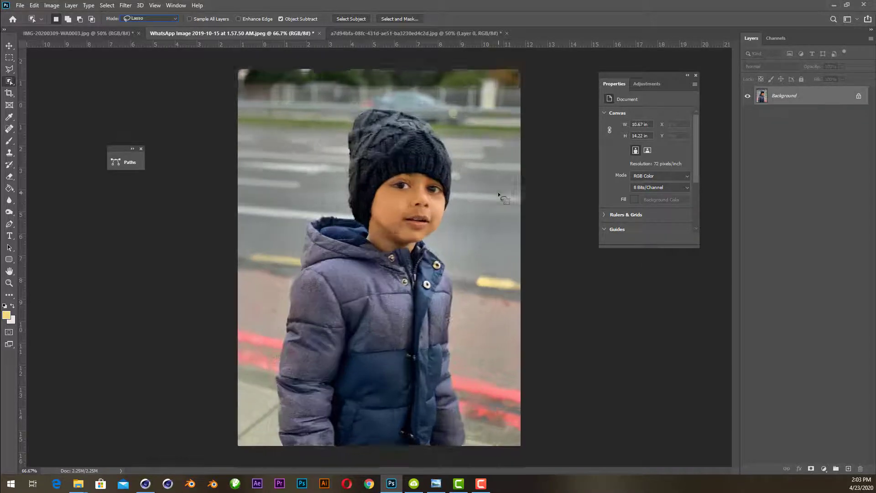
{"action": "key", "text": "ctrl+plus"}
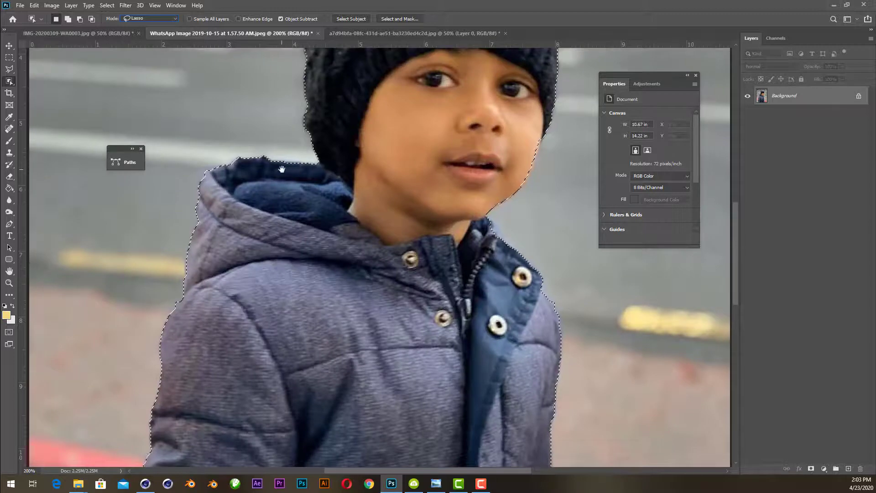
{"action": "scroll", "coordinate": [280, 168], "scroll_direction": "up", "scroll_amount": 3}
{"action": "scroll", "coordinate": [292, 166], "scroll_direction": "up", "scroll_amount": 3}
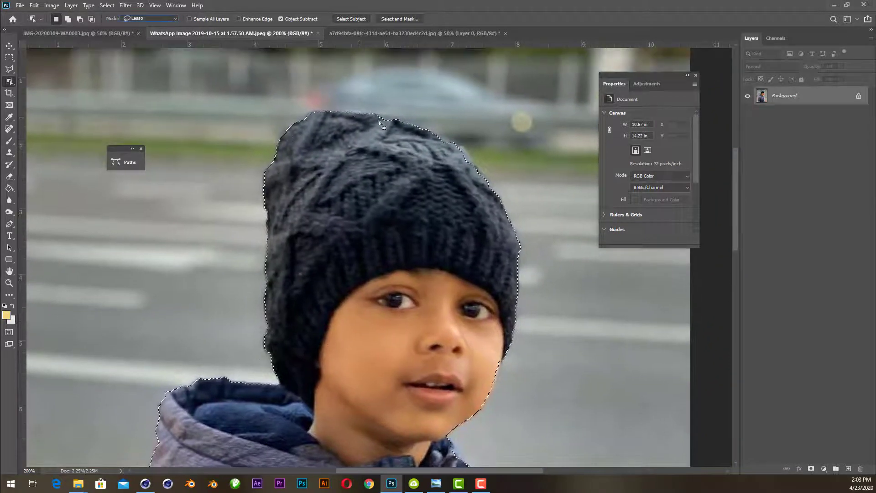
{"action": "mouse_move", "coordinate": [412, 414]}
{"action": "left_mouse_down"}
{"action": "mouse_move", "coordinate": [430, 162]}
{"action": "mouse_move", "coordinate": [393, 231]}
{"action": "left_mouse_up"}
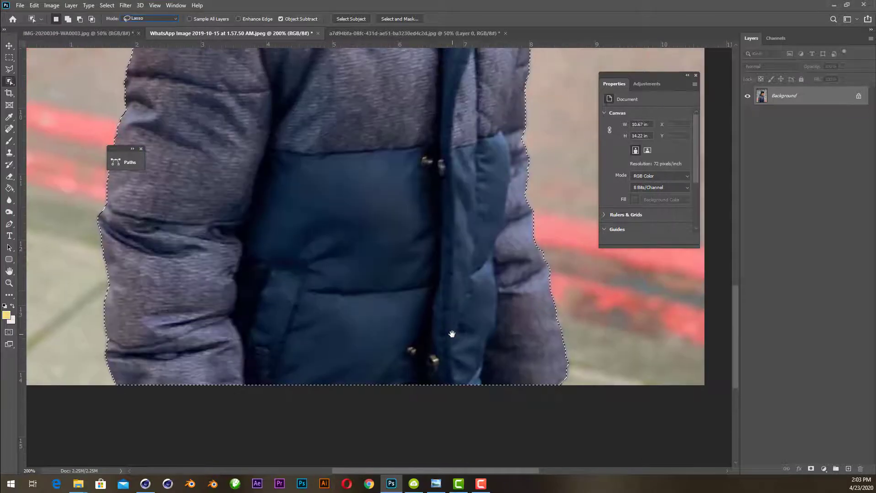
{"action": "key", "text": "ctrl+minus"}
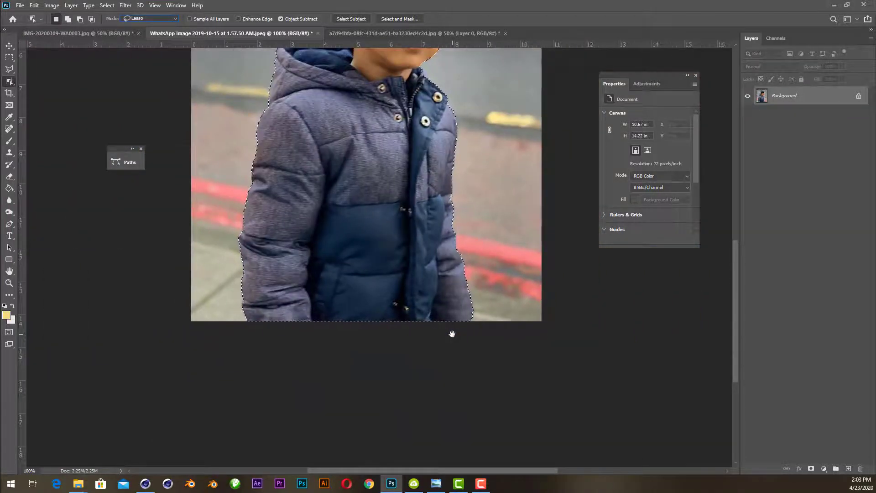
{"action": "key", "text": "ctrl+minus"}
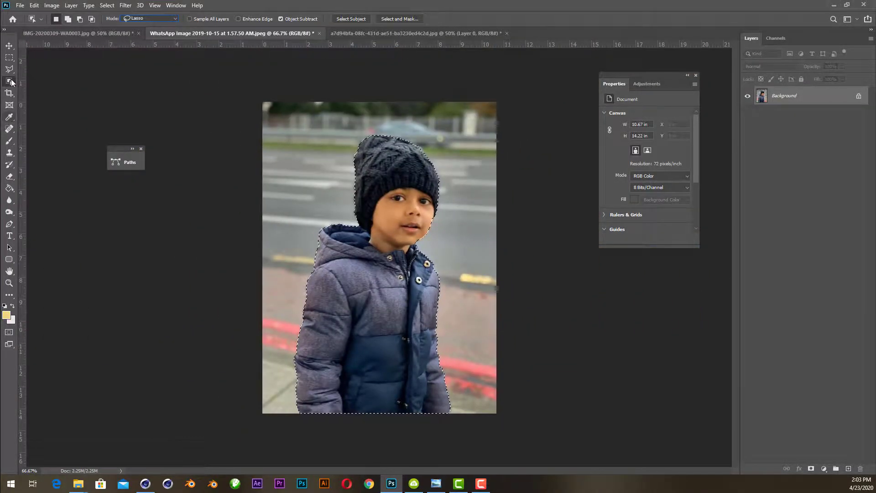
Step: Copy the selected boy onto his own layer with Layer Via Copy
{"action": "key", "text": "m"}
{"action": "right_click", "coordinate": [392, 292]}
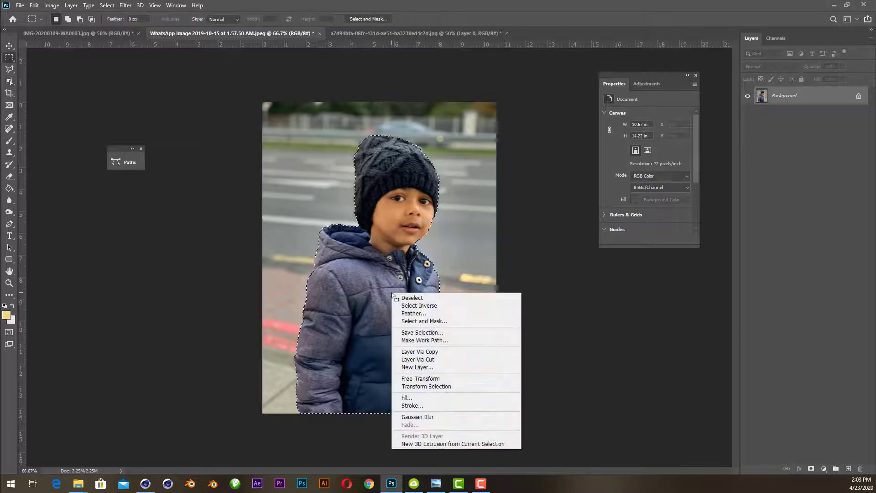
{"action": "left_click", "coordinate": [416, 352]}
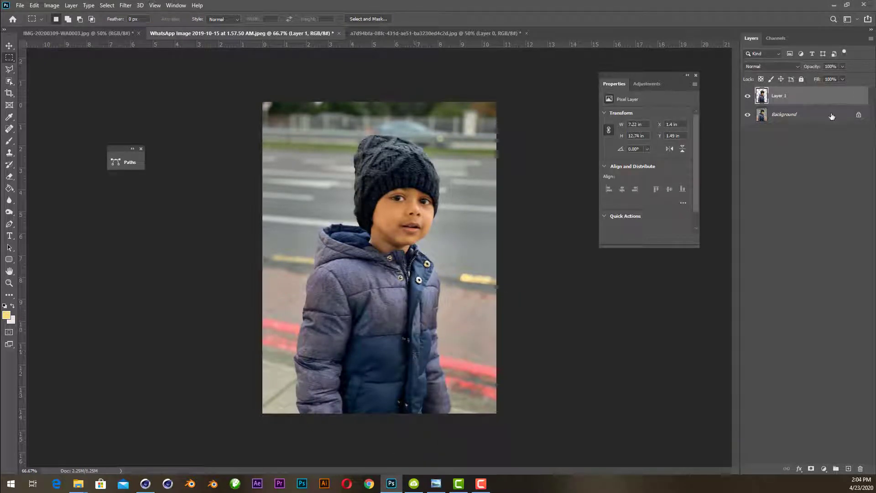
Step: Apply a Gaussian Blur of about 113 pixels to the original Background layer
{"action": "left_click", "coordinate": [811, 114]}
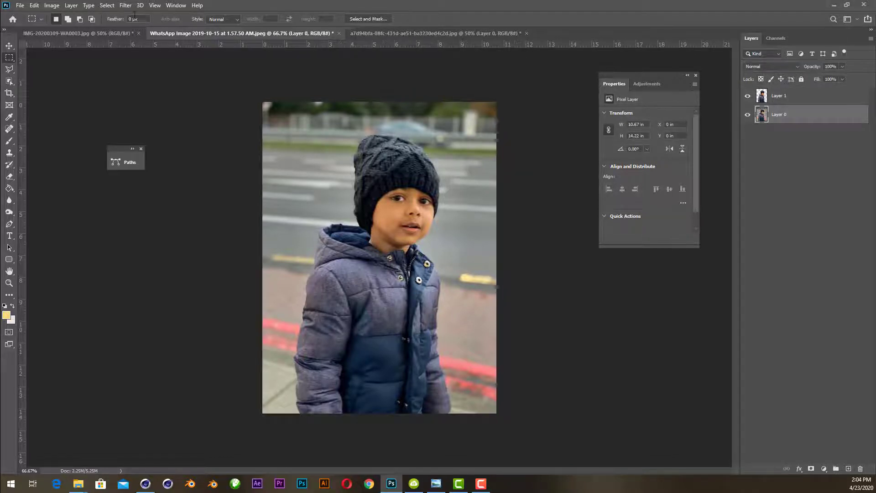
{"action": "left_click", "coordinate": [126, 5]}
{"action": "mouse_move", "coordinate": [176, 104]}
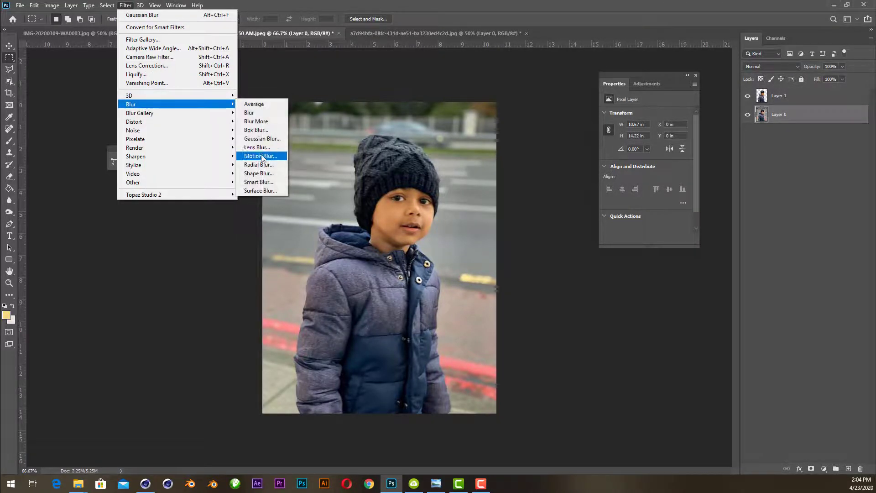
{"action": "left_click", "coordinate": [263, 139]}
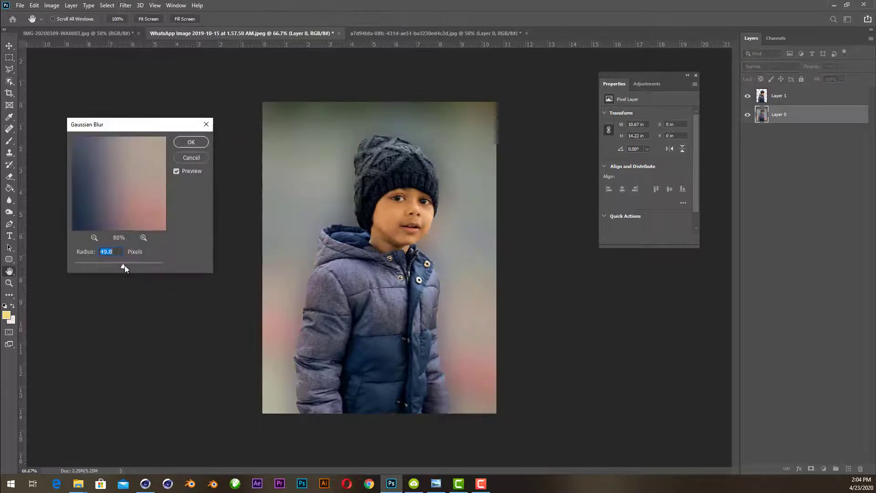
{"action": "left_click_drag", "start_coordinate": [124, 267], "coordinate": [133, 266]}
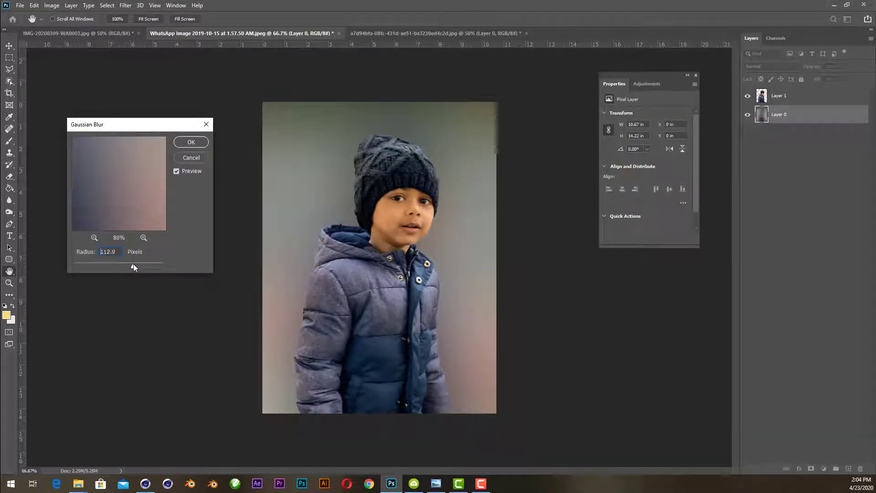
{"action": "left_click", "coordinate": [191, 142]}
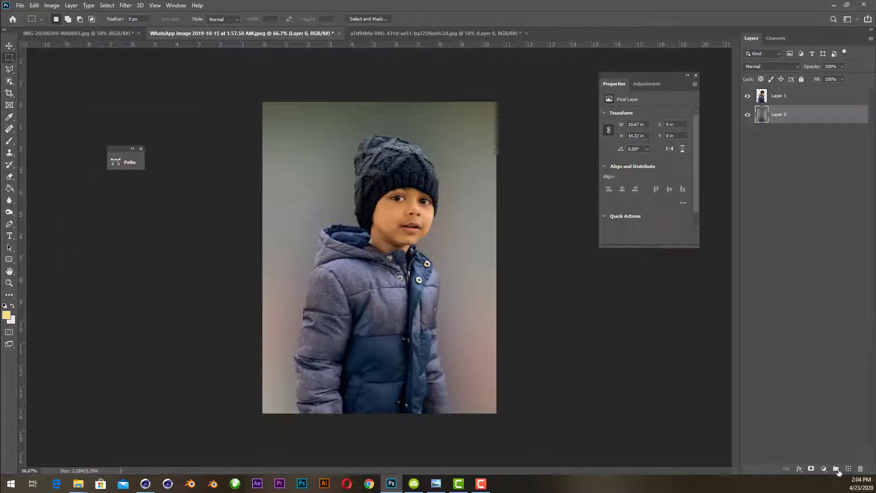
Step: Add a Hue/Saturation adjustment layer with Saturation -18 and Lightness -37
{"action": "left_click", "coordinate": [824, 468]}
{"action": "left_click", "coordinate": [838, 383]}
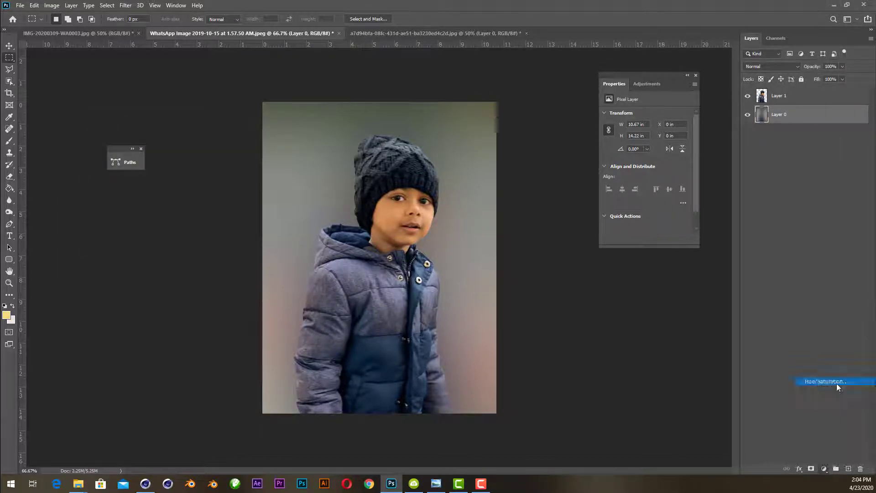
{"action": "left_click_drag", "start_coordinate": [645, 185], "coordinate": [636, 185]}
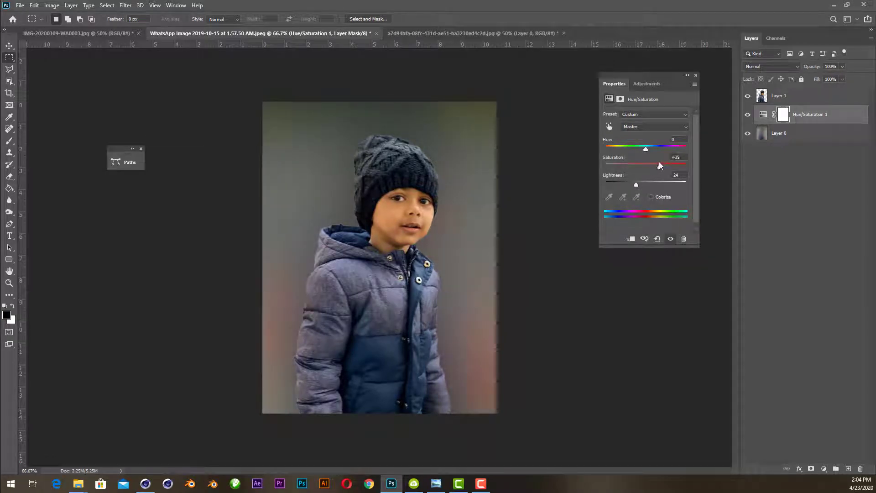
{"action": "left_click_drag", "start_coordinate": [639, 182], "coordinate": [630, 187]}
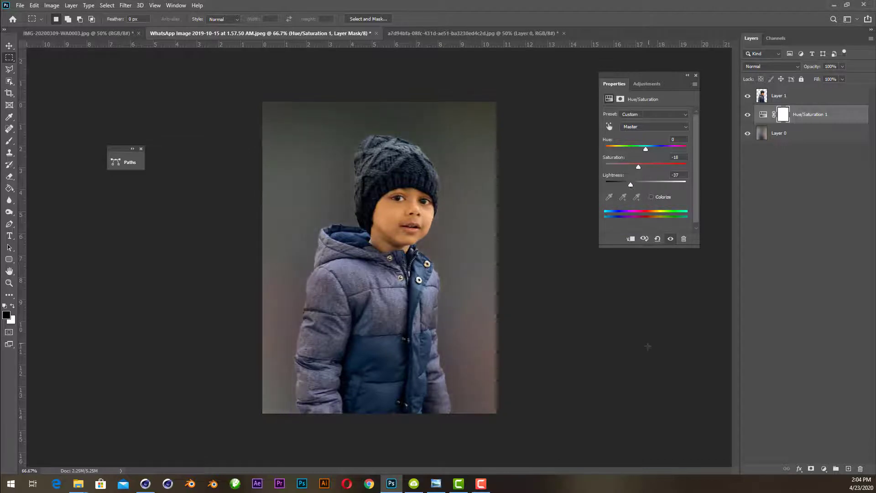
Step: Switch to the Move tool and select, then deselect, the boy's layer
{"action": "key", "text": "v"}
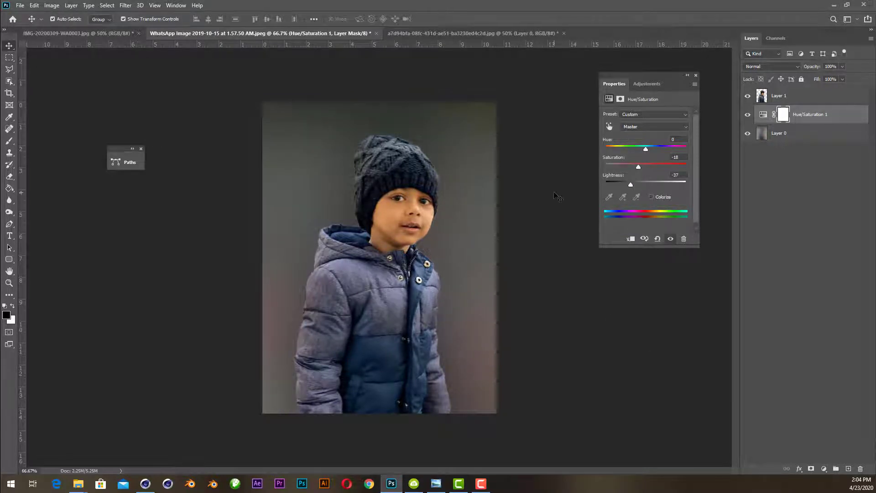
{"action": "left_click", "coordinate": [686, 348]}
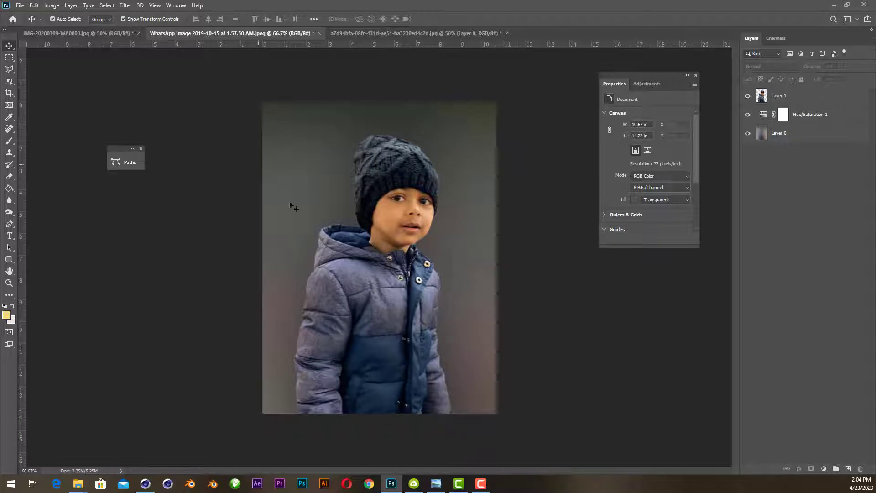
{"action": "left_click", "coordinate": [375, 353]}
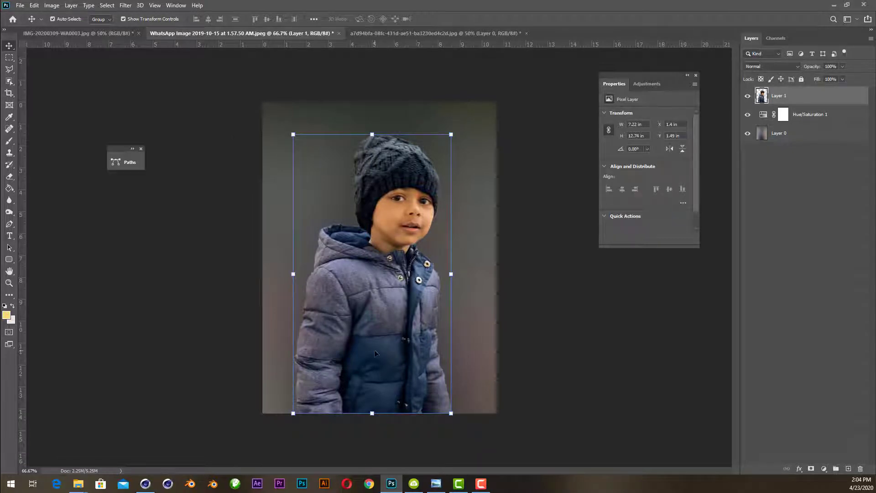
{"action": "left_click", "coordinate": [540, 317]}
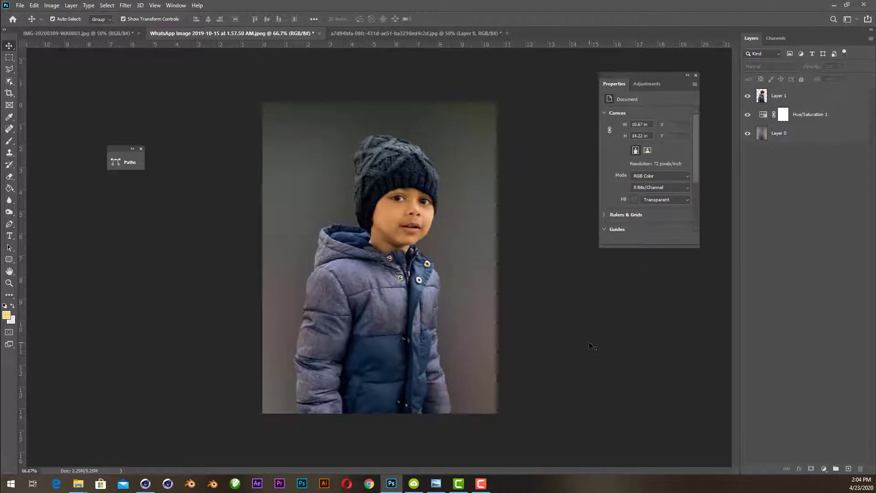
Step: Switch to the field photo, duplicate its background layer, and show the Properties panel
{"action": "left_click", "coordinate": [95, 33]}
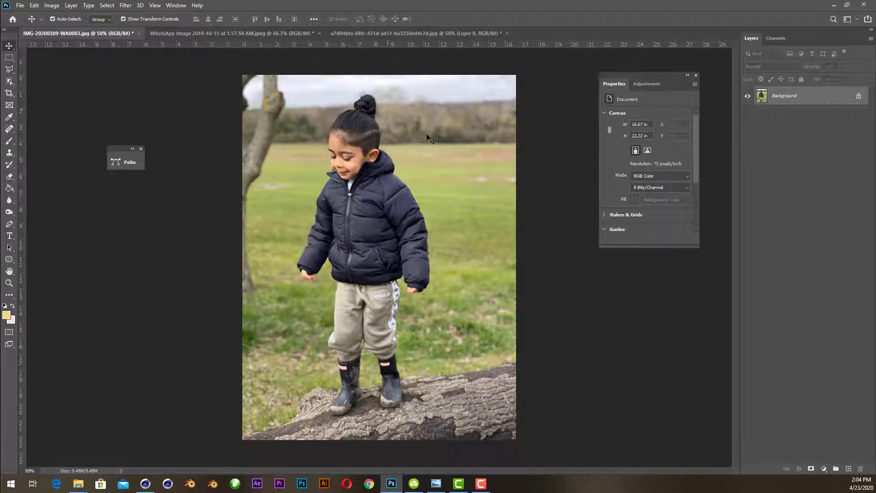
{"action": "mouse_move", "coordinate": [793, 102]}
{"action": "left_mouse_down"}
{"action": "mouse_move", "coordinate": [840, 469]}
{"action": "mouse_move", "coordinate": [848, 469]}
{"action": "left_mouse_up"}
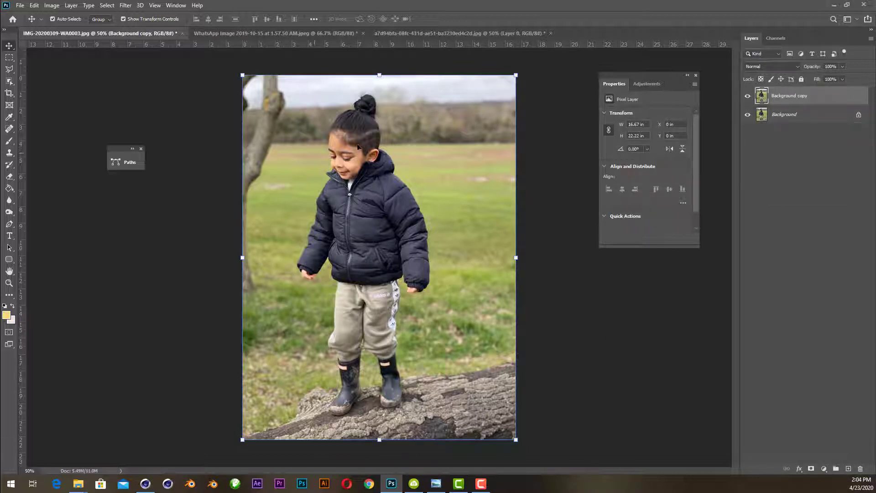
{"action": "left_click", "coordinate": [174, 6]}
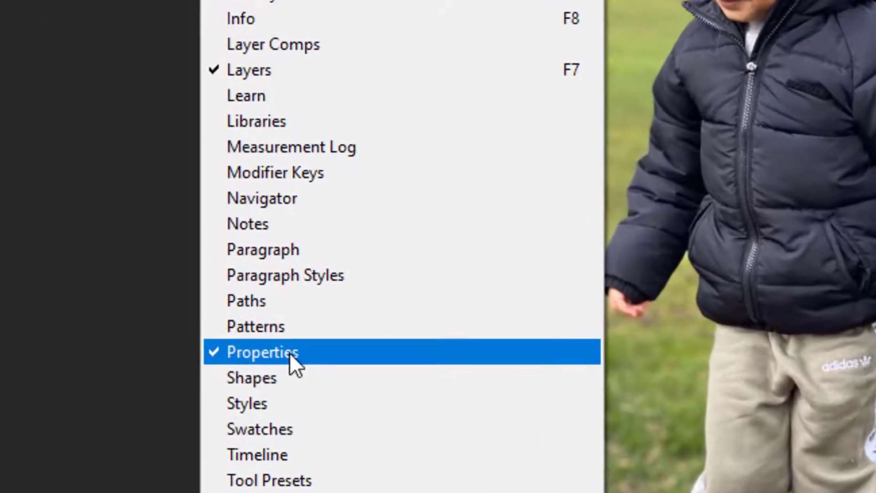
{"action": "left_click", "coordinate": [290, 350]}
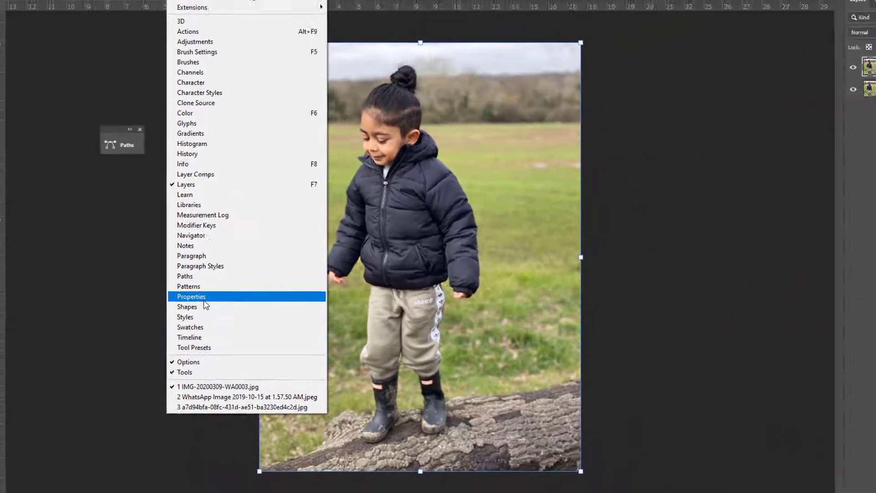
{"action": "left_click", "coordinate": [204, 302]}
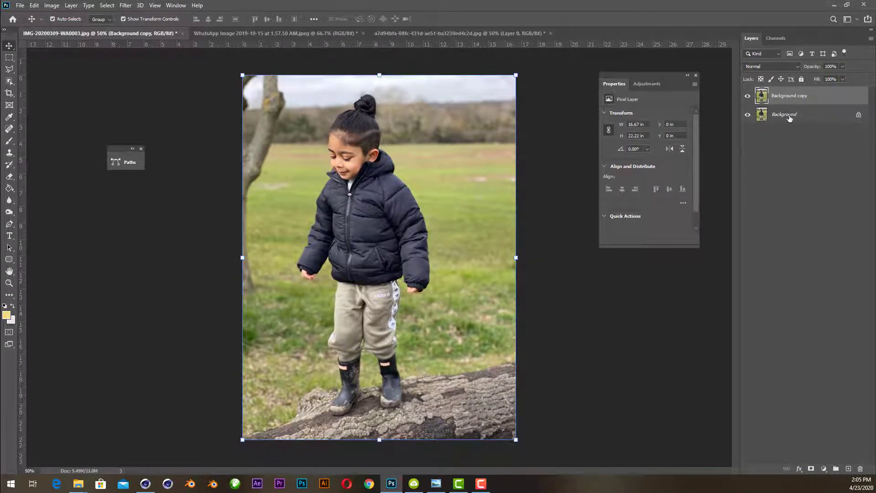
Step: Remove the background on the Background copy layer and hide the original photo
{"action": "left_click", "coordinate": [605, 217]}
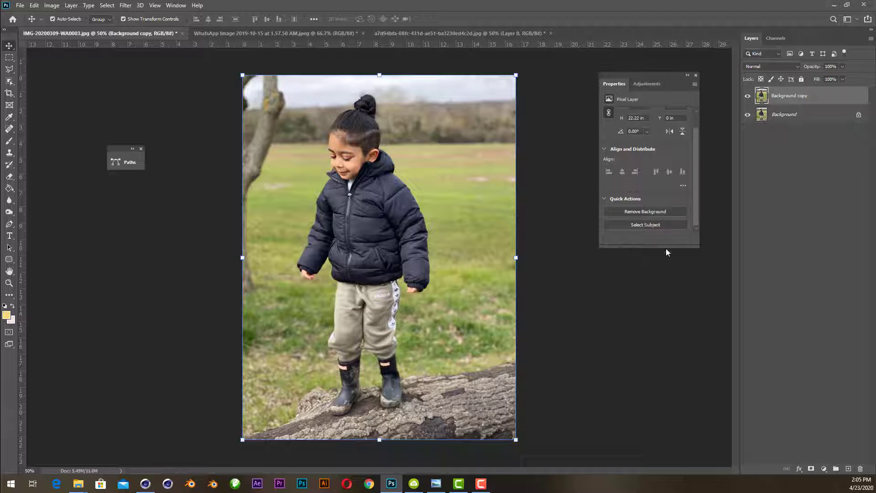
{"action": "left_click", "coordinate": [644, 212]}
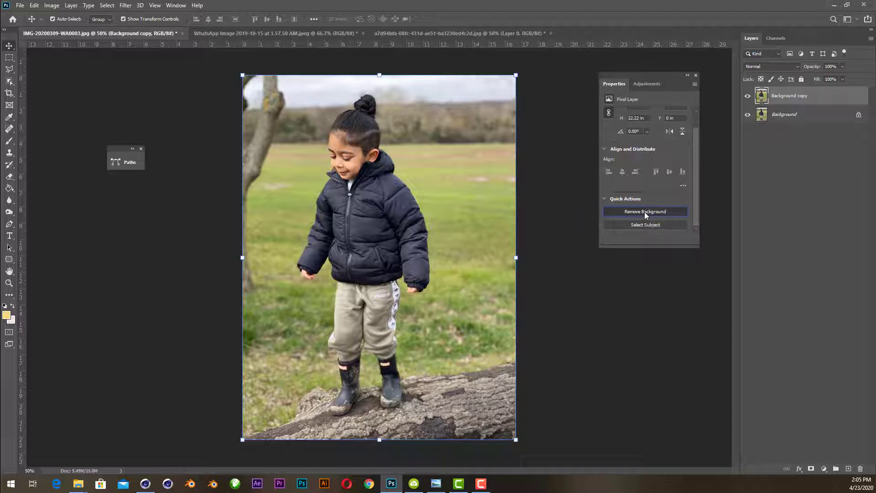
{"action": "left_click", "coordinate": [749, 115]}
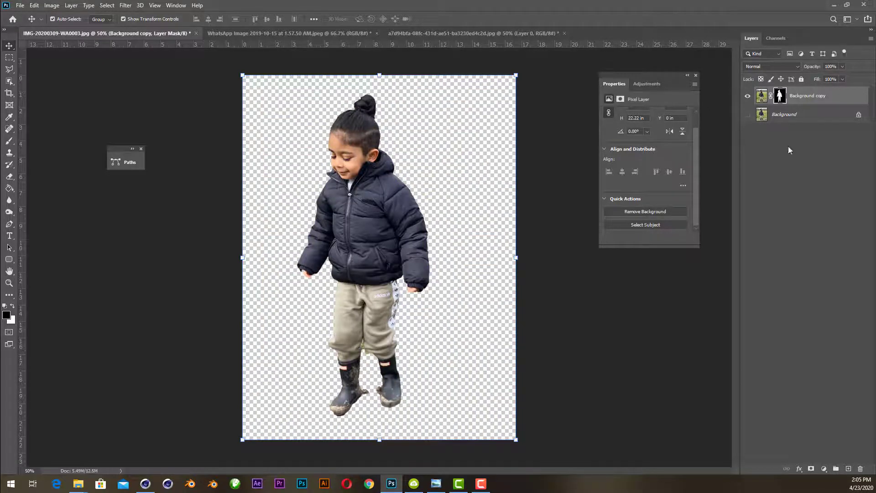
Step: Create Background copy 2, hide Layer 0, and add a mask to the new copy
{"action": "left_click", "coordinate": [747, 115]}
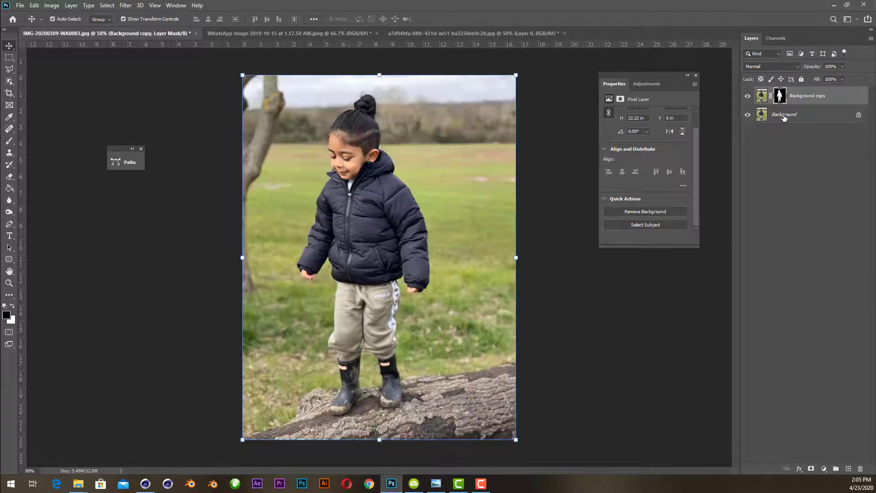
{"action": "left_click_drag", "start_coordinate": [784, 115], "coordinate": [848, 468]}
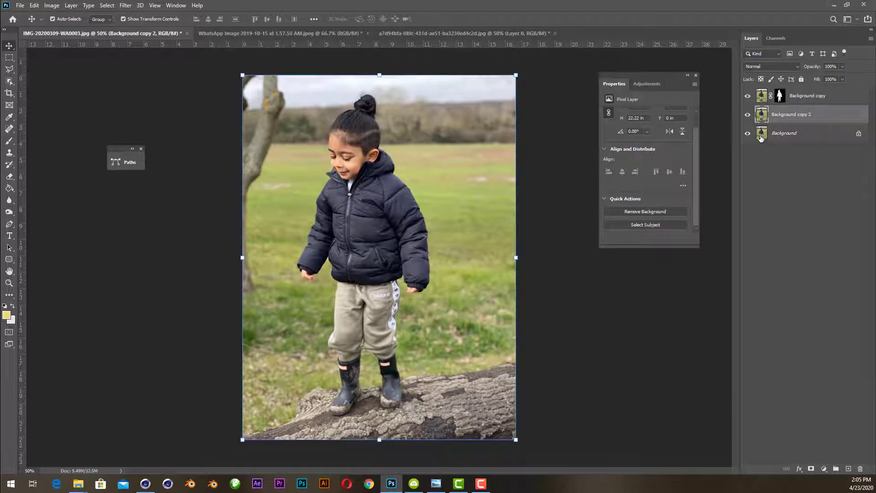
{"action": "left_click", "coordinate": [774, 134]}
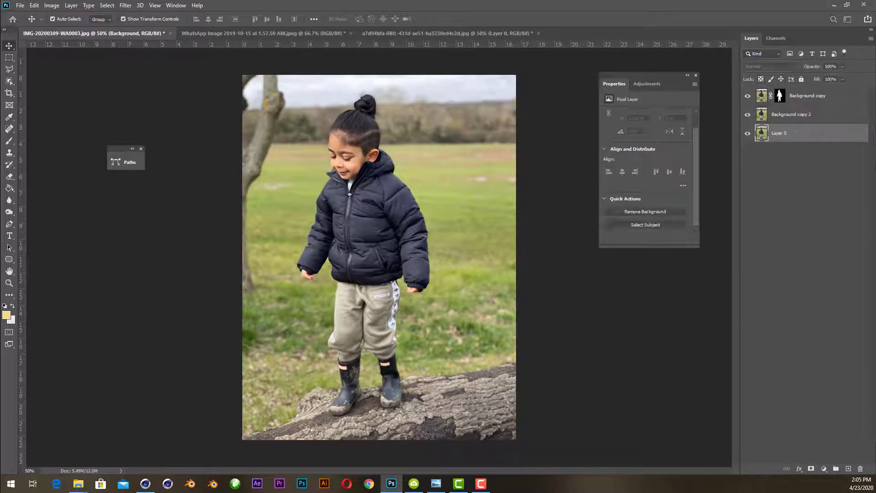
{"action": "left_click", "coordinate": [748, 133]}
{"action": "left_click", "coordinate": [790, 117]}
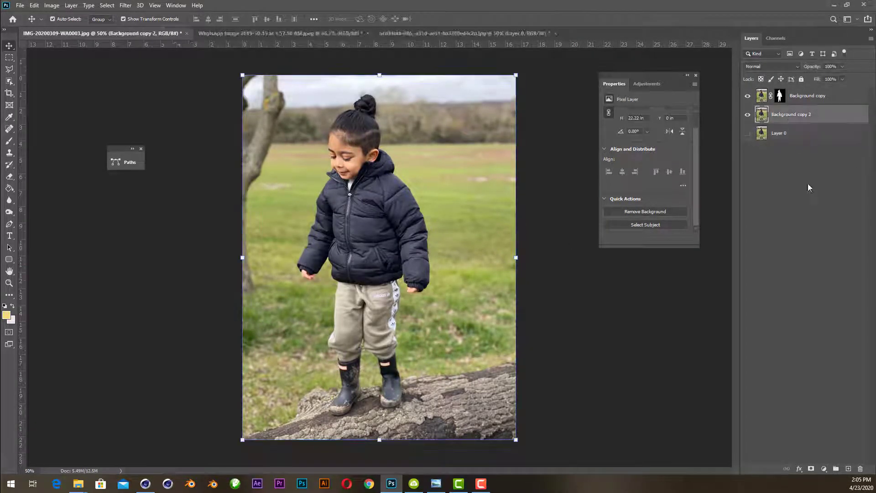
{"action": "left_click", "coordinate": [811, 469]}
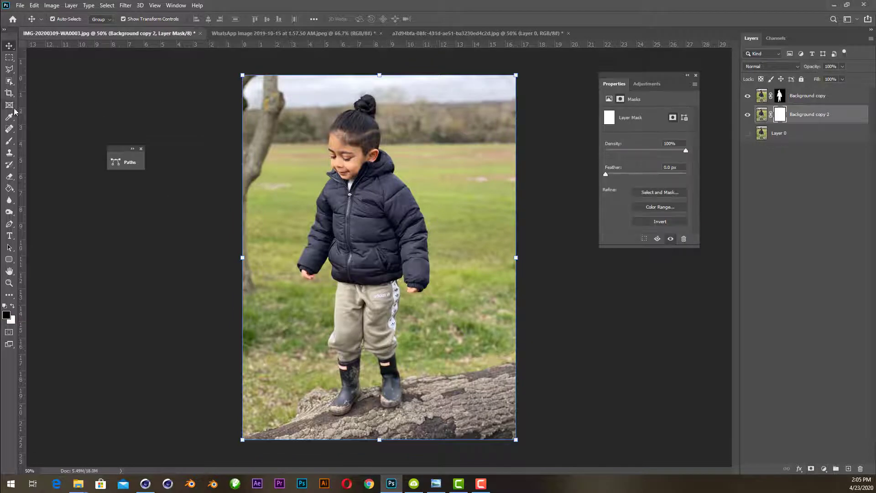
Step: Paint black on the mask to keep only the log, then reshow and select Layer 0
{"action": "left_click", "coordinate": [9, 141]}
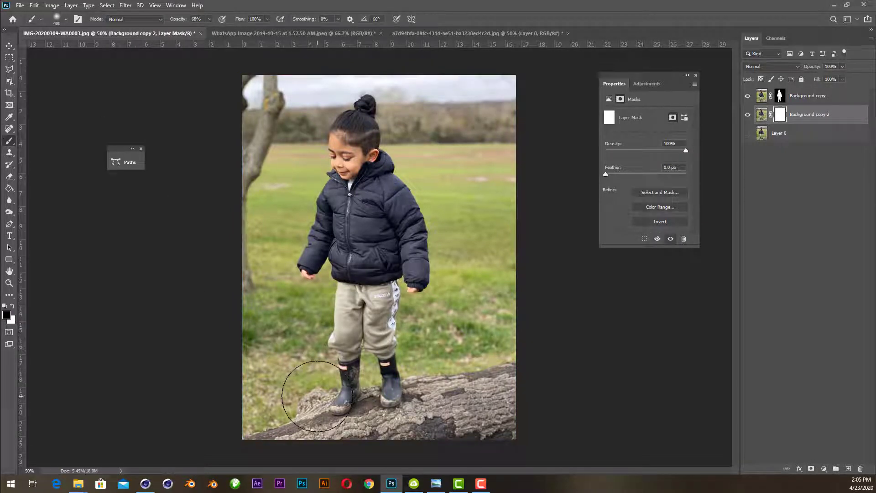
{"action": "key", "text": "bracketleft"}
{"action": "key", "text": "bracketleft"}
{"action": "key", "text": "bracketleft"}
{"action": "mouse_move", "coordinate": [235, 427]}
{"action": "left_mouse_down"}
{"action": "mouse_move", "coordinate": [296, 388]}
{"action": "mouse_move", "coordinate": [540, 338]}
{"action": "left_mouse_up"}
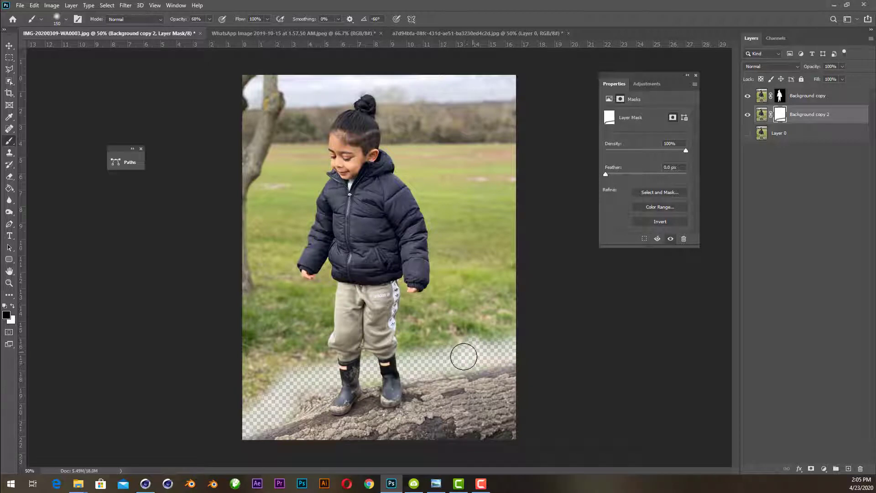
{"action": "mouse_move", "coordinate": [464, 357]}
{"action": "left_mouse_down"}
{"action": "mouse_move", "coordinate": [477, 349]}
{"action": "mouse_move", "coordinate": [343, 373]}
{"action": "mouse_move", "coordinate": [258, 411]}
{"action": "left_mouse_up"}
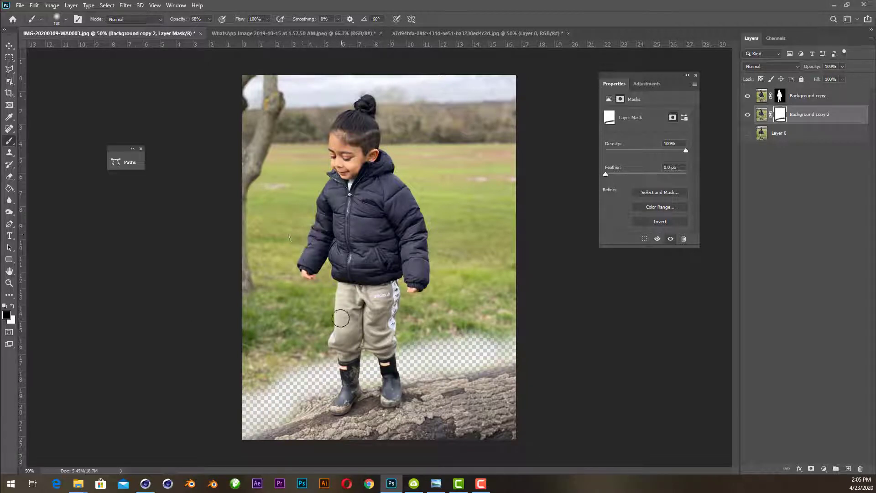
{"action": "key", "text": "bracketright"}
{"action": "key", "text": "bracketright"}
{"action": "key", "text": "bracketright"}
{"action": "key", "text": "bracketright"}
{"action": "mouse_move", "coordinate": [205, 366]}
{"action": "left_mouse_down"}
{"action": "mouse_move", "coordinate": [264, 322]}
{"action": "mouse_move", "coordinate": [312, 328]}
{"action": "mouse_move", "coordinate": [282, 218]}
{"action": "mouse_move", "coordinate": [219, 224]}
{"action": "mouse_move", "coordinate": [374, 118]}
{"action": "mouse_move", "coordinate": [518, 276]}
{"action": "mouse_move", "coordinate": [334, 293]}
{"action": "mouse_move", "coordinate": [388, 274]}
{"action": "left_mouse_up"}
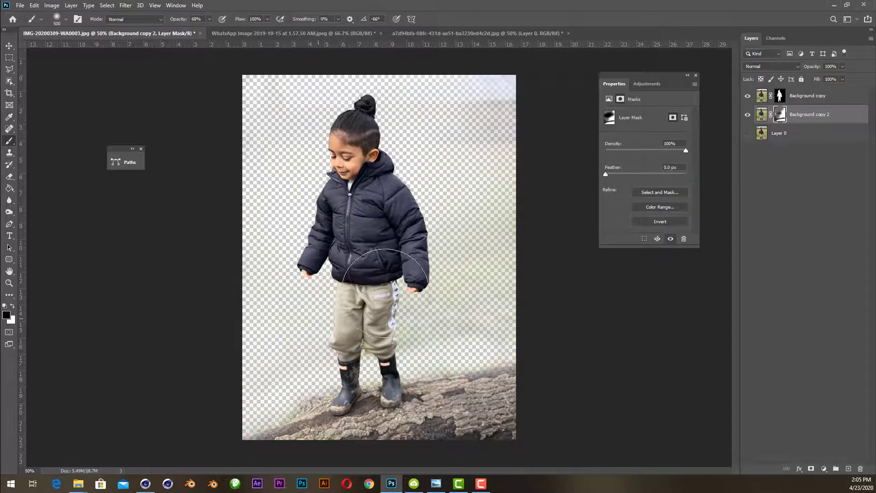
{"action": "left_click", "coordinate": [469, 231]}
{"action": "left_click", "coordinate": [210, 19]}
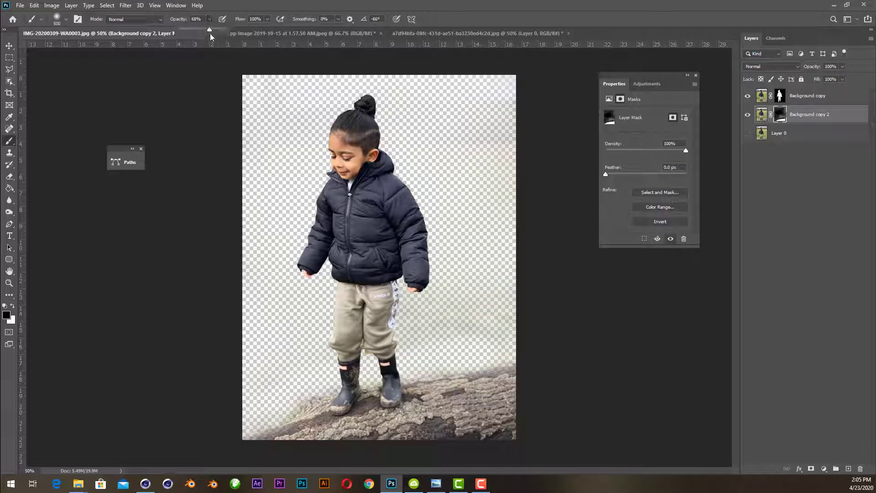
{"action": "left_click_drag", "start_coordinate": [213, 34], "coordinate": [237, 34]}
{"action": "left_click_drag", "start_coordinate": [406, 292], "coordinate": [474, 315]}
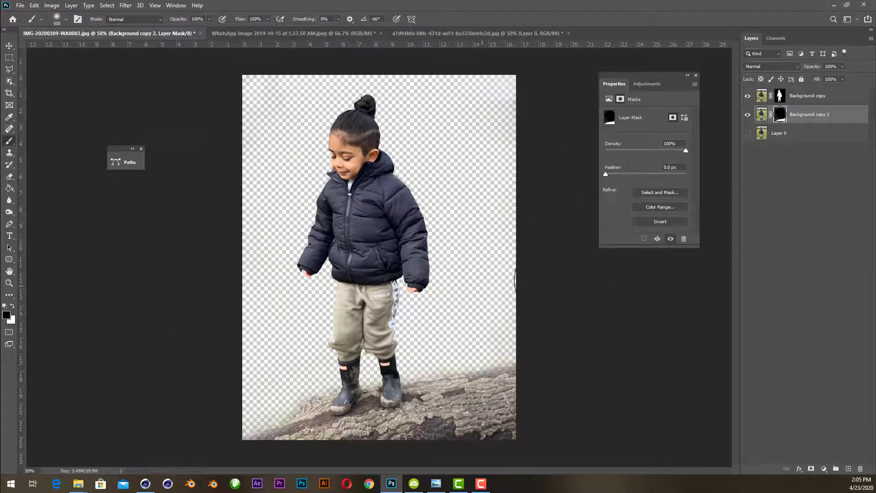
{"action": "left_click", "coordinate": [747, 134]}
{"action": "left_click", "coordinate": [795, 135]}
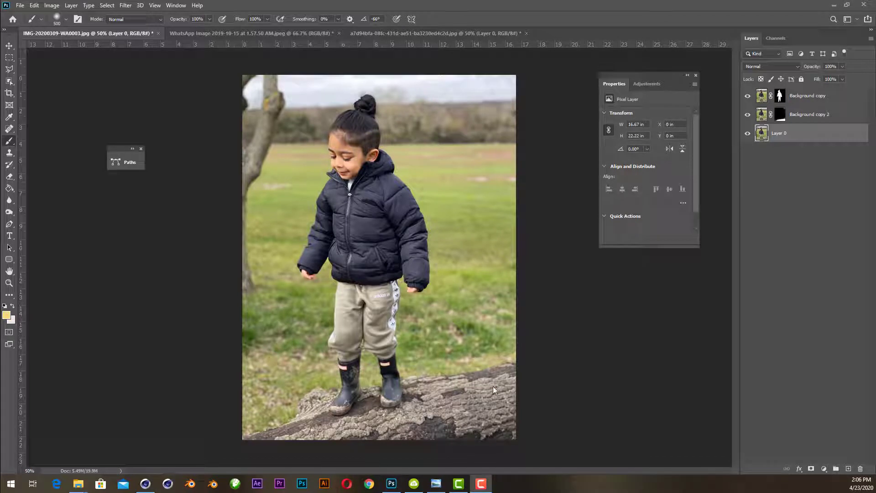
Step: Apply a Gaussian Blur of about 9 pixels to Layer 0
{"action": "left_click", "coordinate": [126, 6]}
{"action": "mouse_move", "coordinate": [132, 104]}
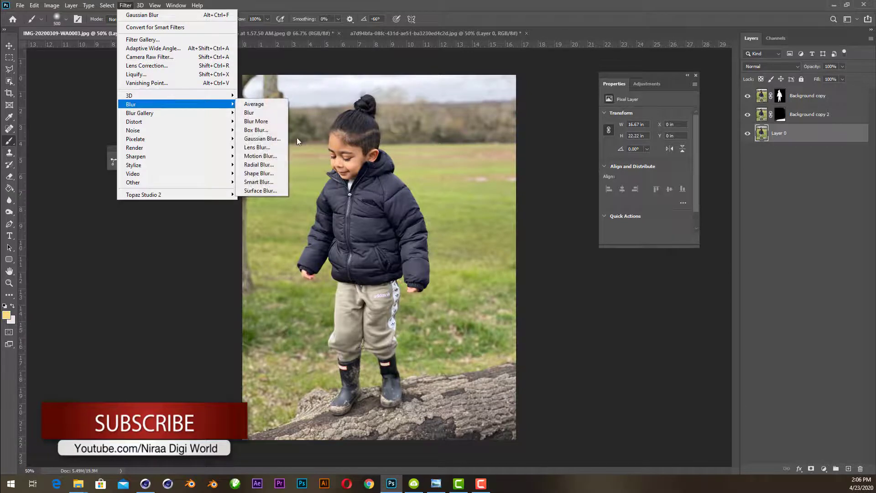
{"action": "left_click", "coordinate": [264, 139]}
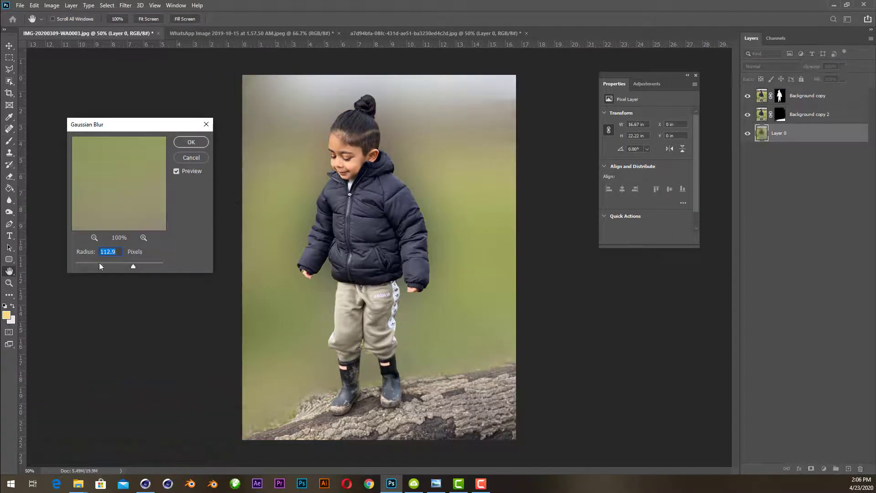
{"action": "left_click", "coordinate": [98, 264]}
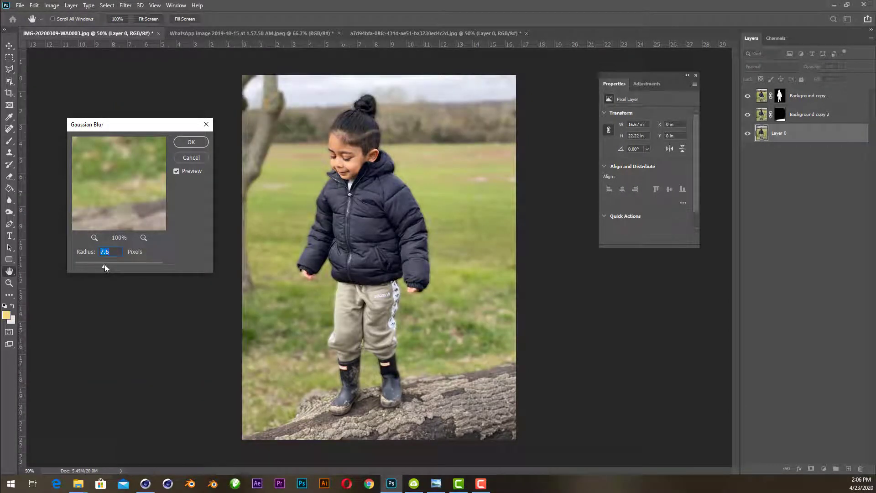
{"action": "left_click_drag", "start_coordinate": [105, 265], "coordinate": [108, 264]}
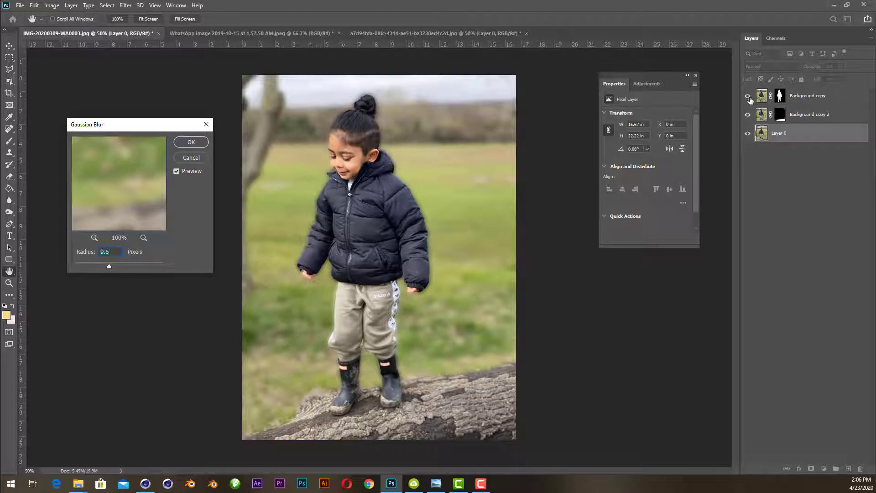
{"action": "left_click", "coordinate": [191, 142]}
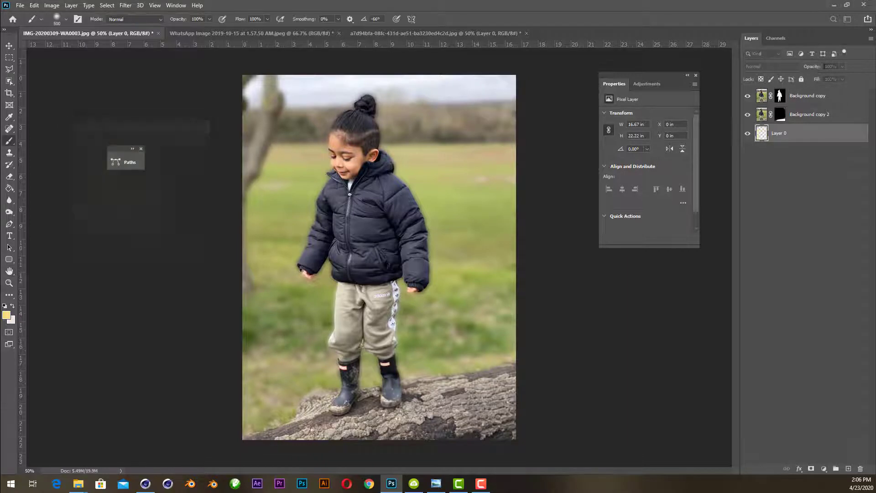
Step: Hide and reshow the boy and log layers to compare the blur, then pick the Move tool
{"action": "left_click", "coordinate": [748, 96]}
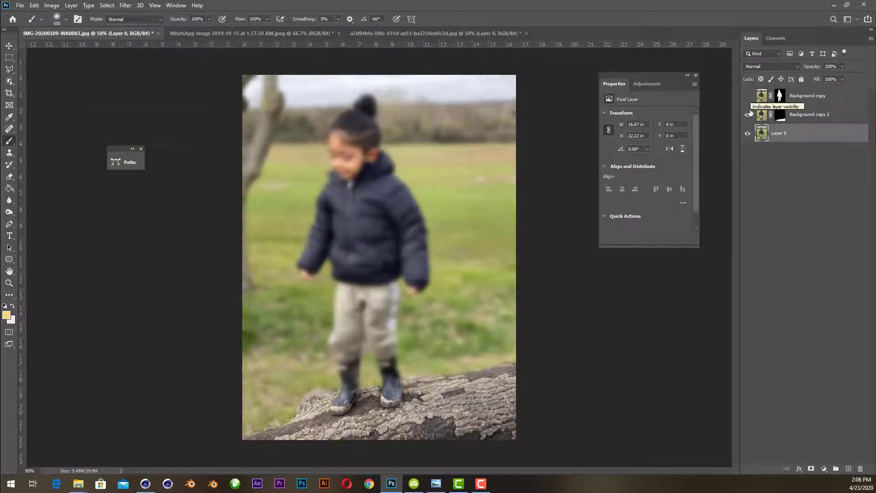
{"action": "left_click", "coordinate": [748, 115]}
{"action": "left_click", "coordinate": [748, 115]}
{"action": "left_click", "coordinate": [748, 96]}
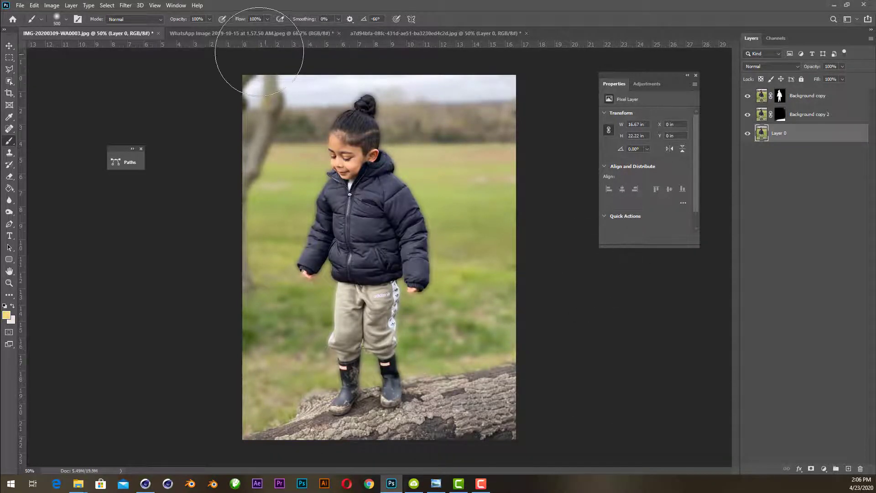
{"action": "left_click", "coordinate": [13, 47]}
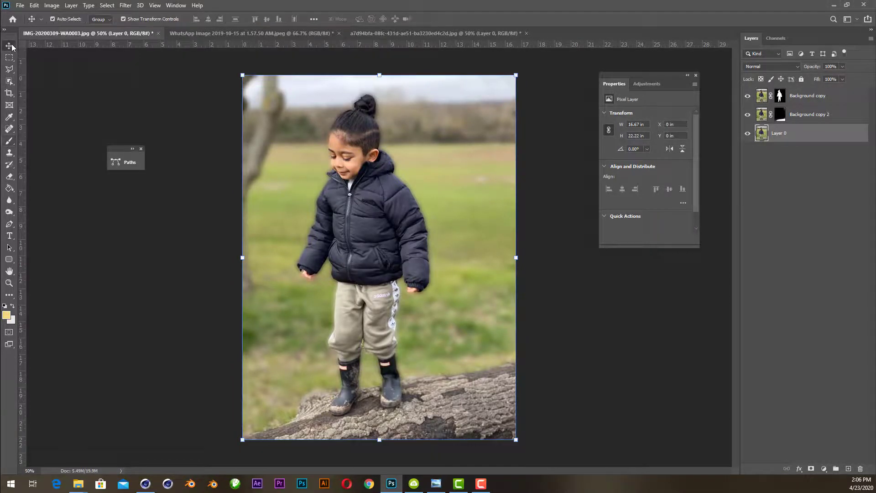
{"action": "left_click", "coordinate": [559, 219]}
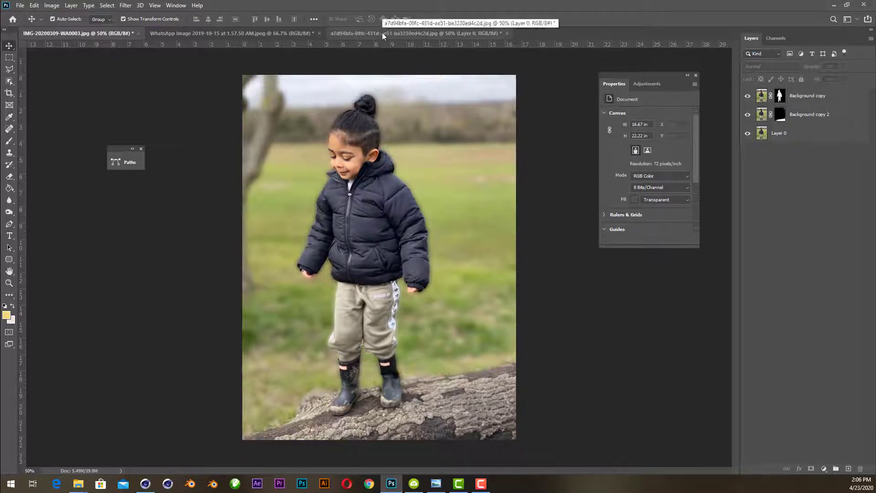
{"action": "left_click", "coordinate": [198, 34]}
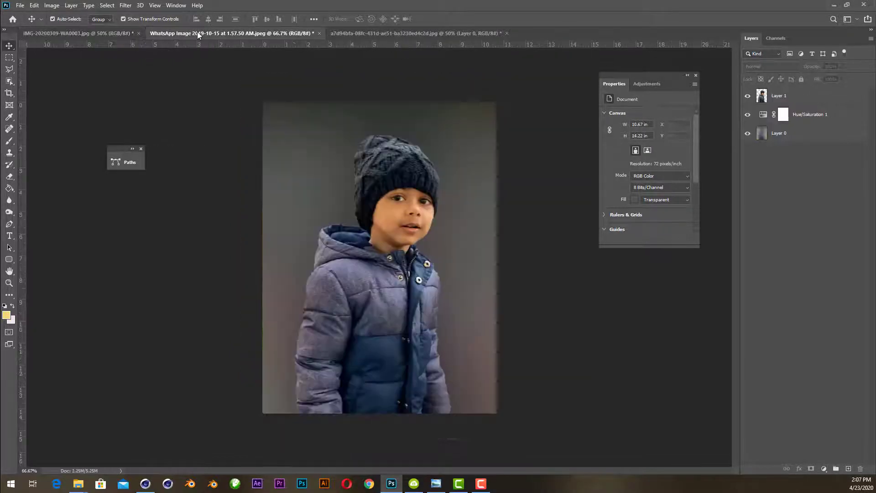
{"action": "left_click", "coordinate": [351, 35]}
{"action": "left_click", "coordinate": [555, 257]}
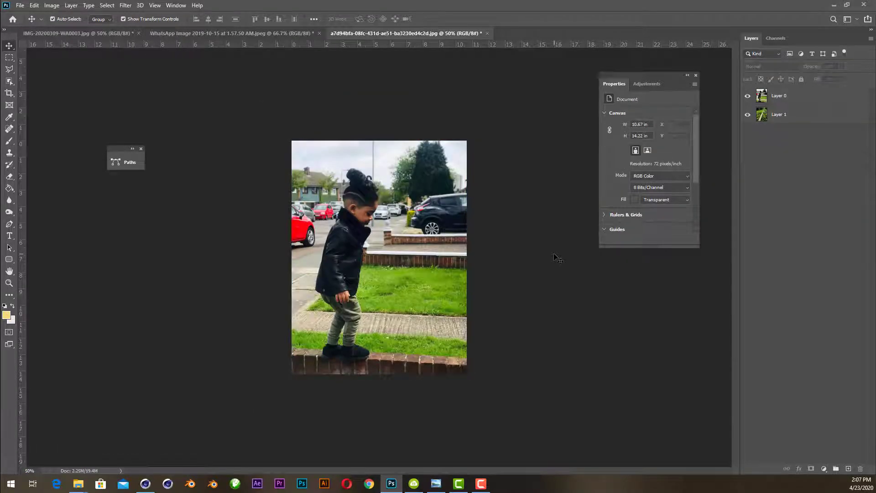
{"action": "key", "text": "ctrl+plus"}
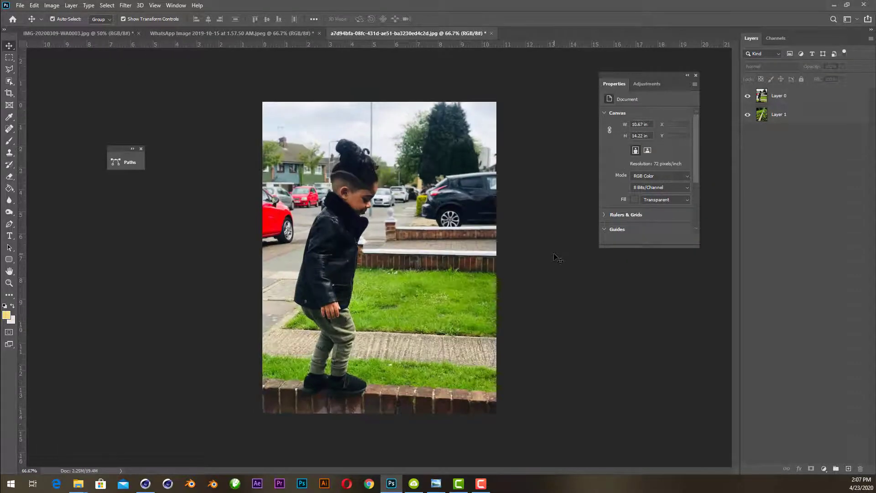
{"action": "left_click", "coordinate": [782, 97]}
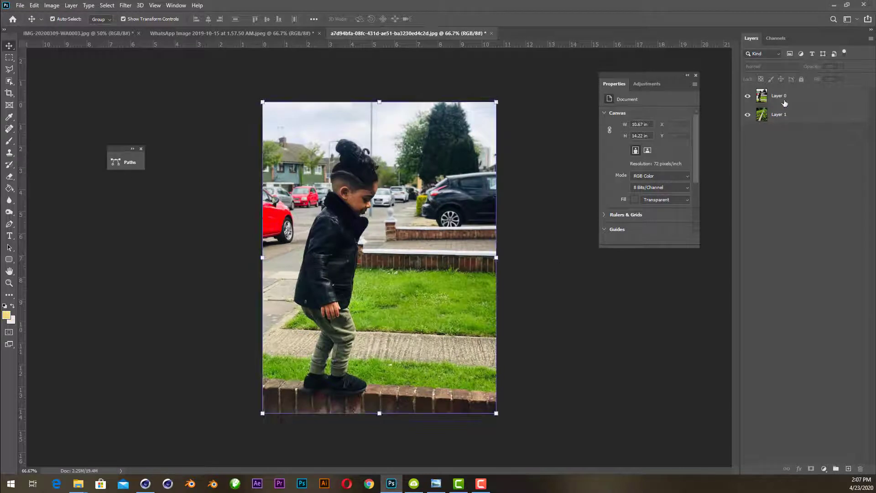
{"action": "left_click", "coordinate": [748, 96]}
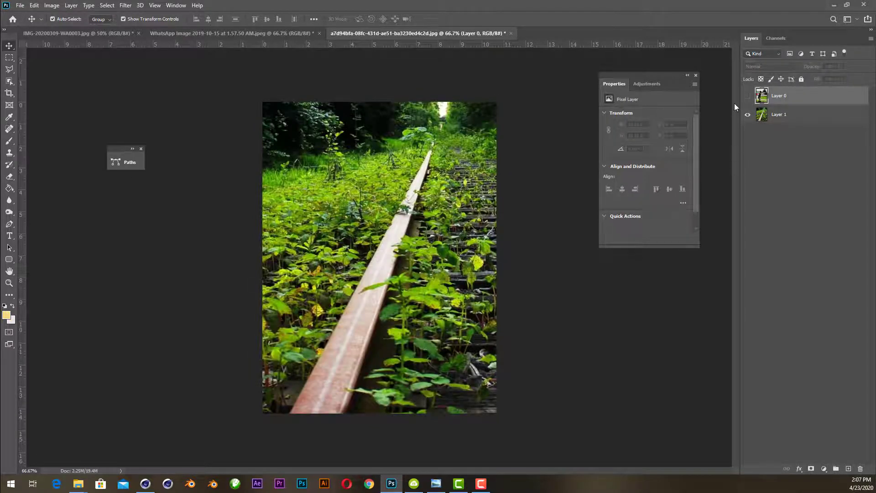
{"action": "left_click", "coordinate": [747, 96]}
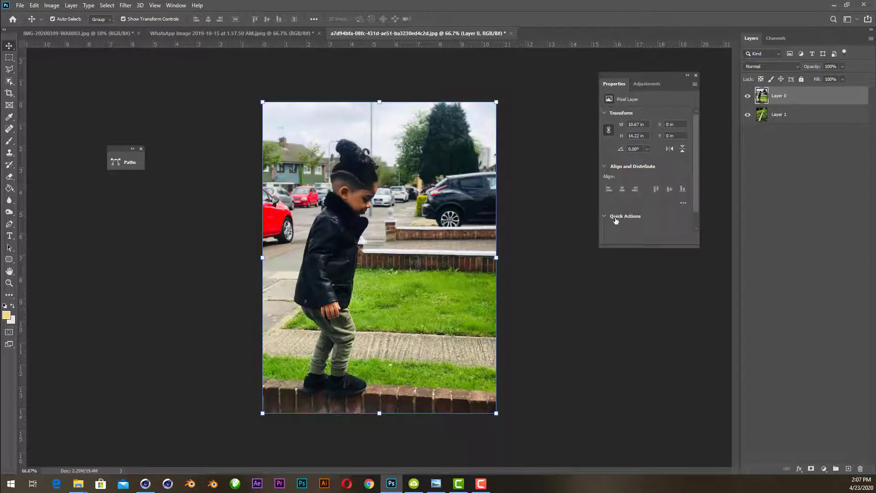
Step: Remove the street background behind the ledge boy on Layer 0 using Quick Actions
{"action": "left_click", "coordinate": [606, 217]}
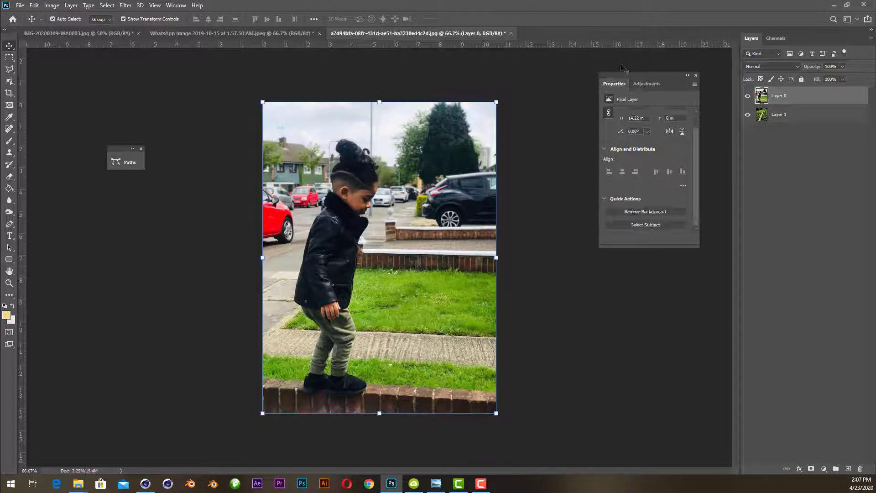
{"action": "left_click", "coordinate": [170, 6]}
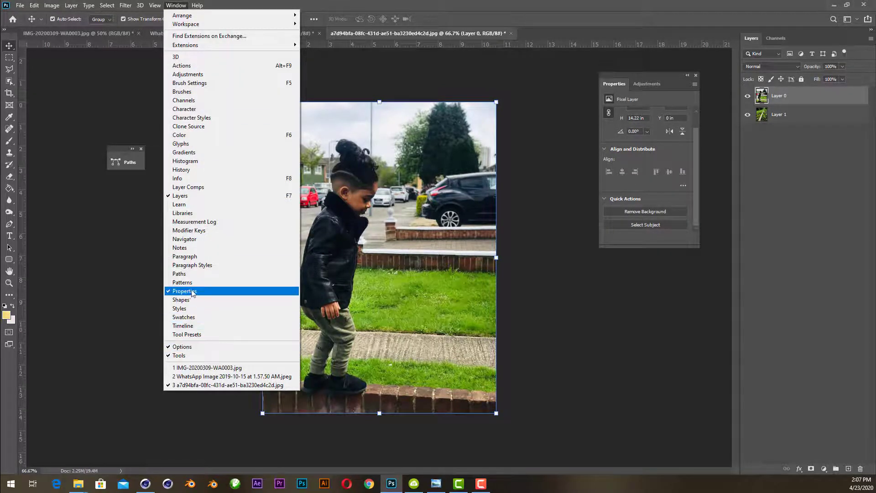
{"action": "left_click", "coordinate": [804, 101]}
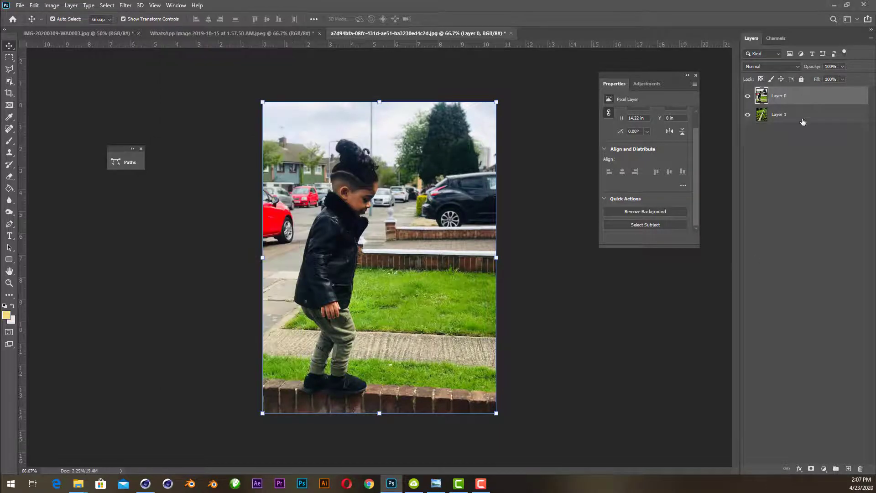
{"action": "left_click", "coordinate": [648, 213]}
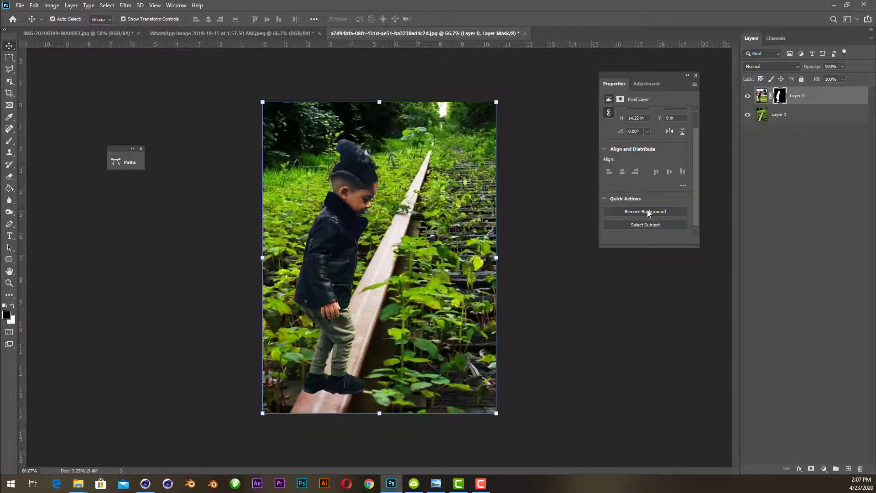
{"action": "left_click", "coordinate": [515, 351]}
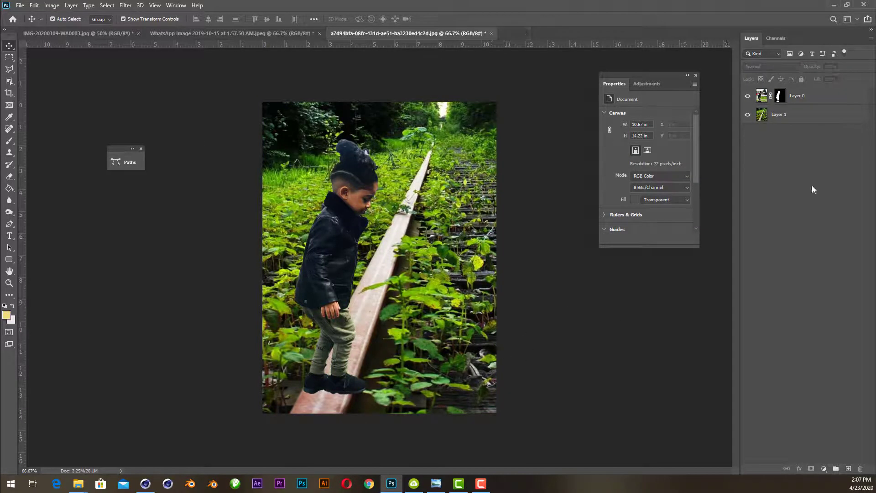
{"action": "left_click", "coordinate": [382, 386]}
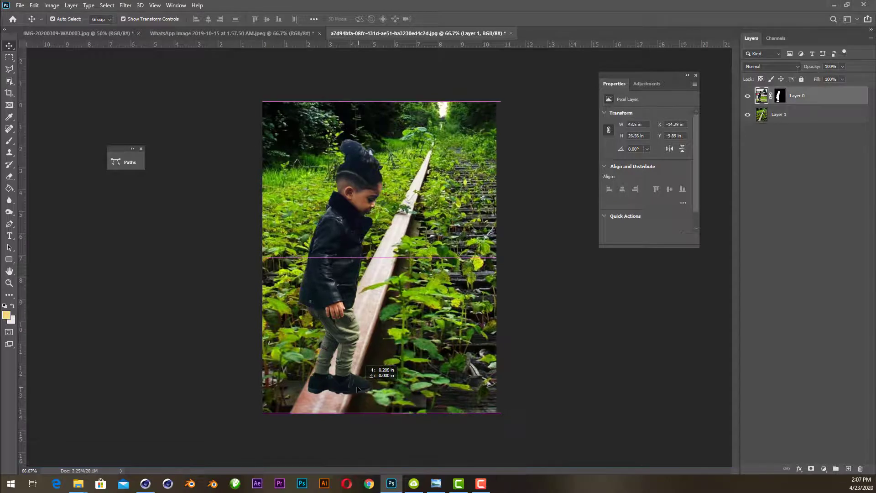
Step: Free Transform the boy, scaling and shifting him left and down onto the rail
{"action": "left_click_drag", "start_coordinate": [361, 390], "coordinate": [361, 381]}
{"action": "key", "text": "ctrl+z"}
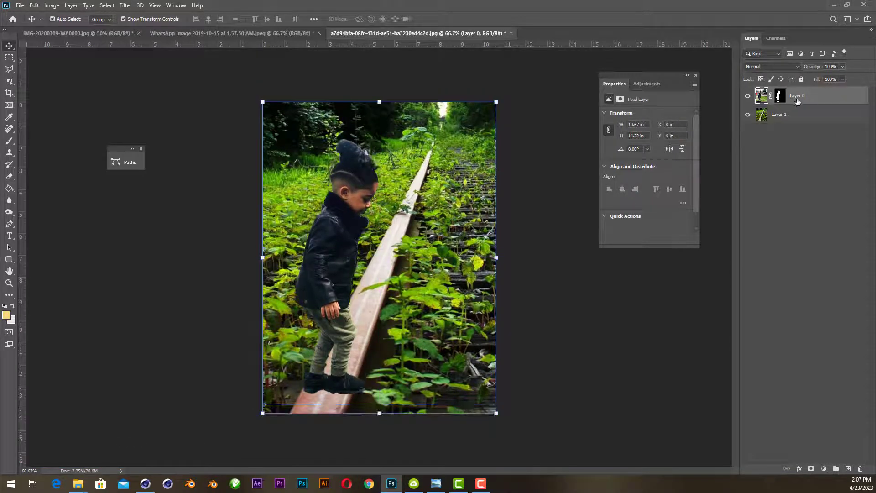
{"action": "left_click_drag", "start_coordinate": [496, 102], "coordinate": [468, 139]}
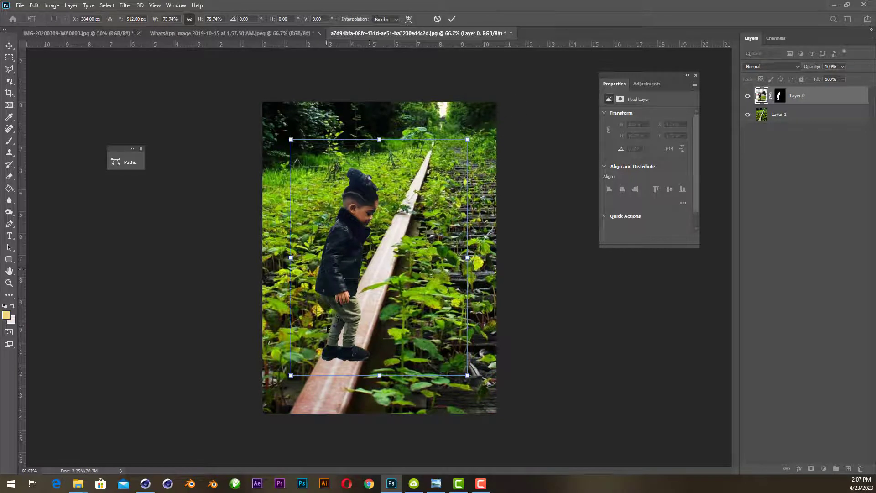
{"action": "mouse_move", "coordinate": [328, 328]}
{"action": "left_mouse_down"}
{"action": "mouse_move", "coordinate": [318, 345]}
{"action": "mouse_move", "coordinate": [330, 338]}
{"action": "left_mouse_up"}
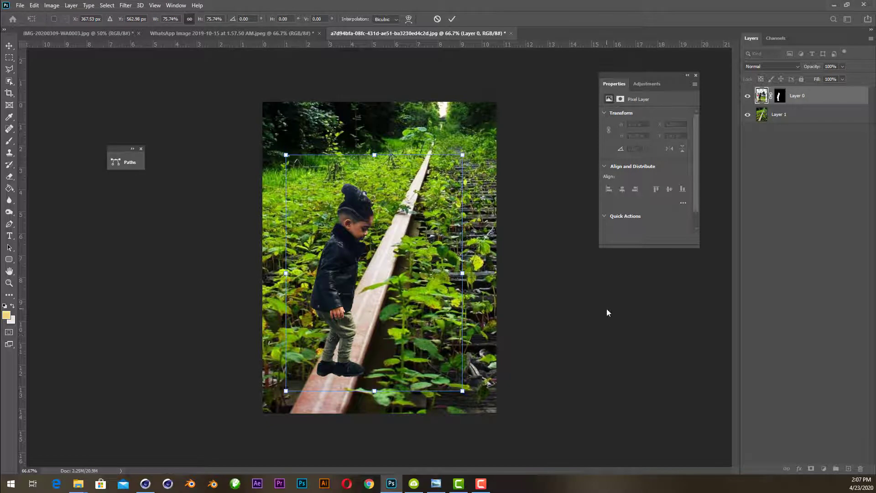
{"action": "left_click_drag", "start_coordinate": [463, 155], "coordinate": [490, 117]}
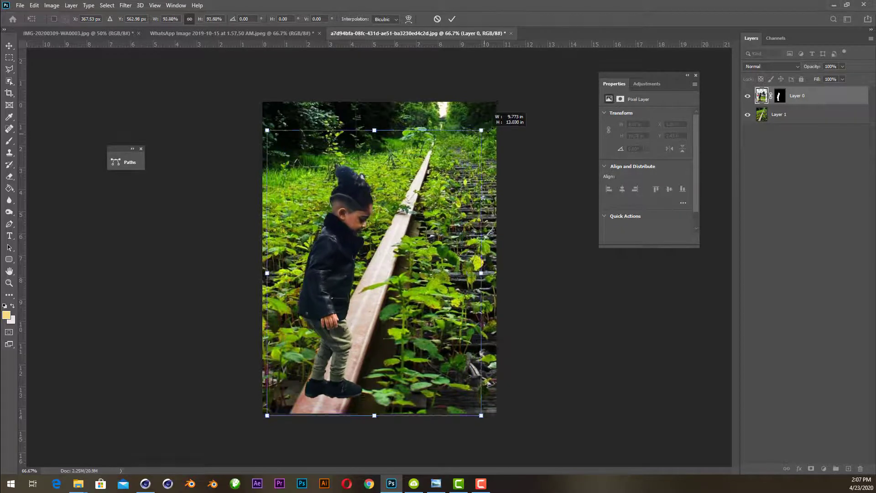
{"action": "left_click_drag", "start_coordinate": [327, 325], "coordinate": [323, 321]}
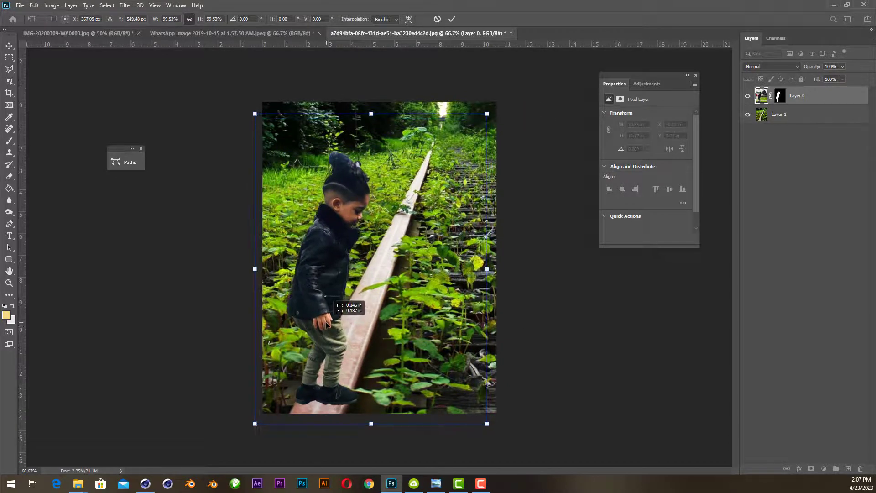
{"action": "key", "text": "Return"}
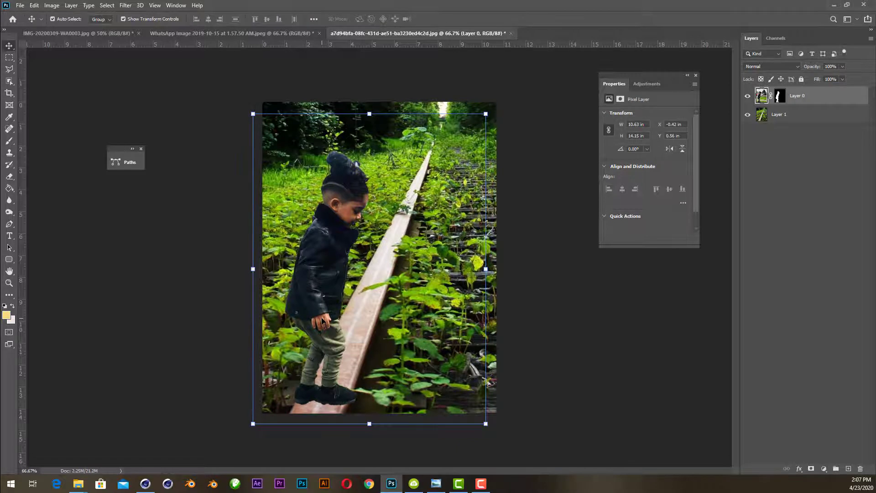
Step: Zoom out to view the whole composite and deselect all layers
{"action": "left_click", "coordinate": [824, 115]}
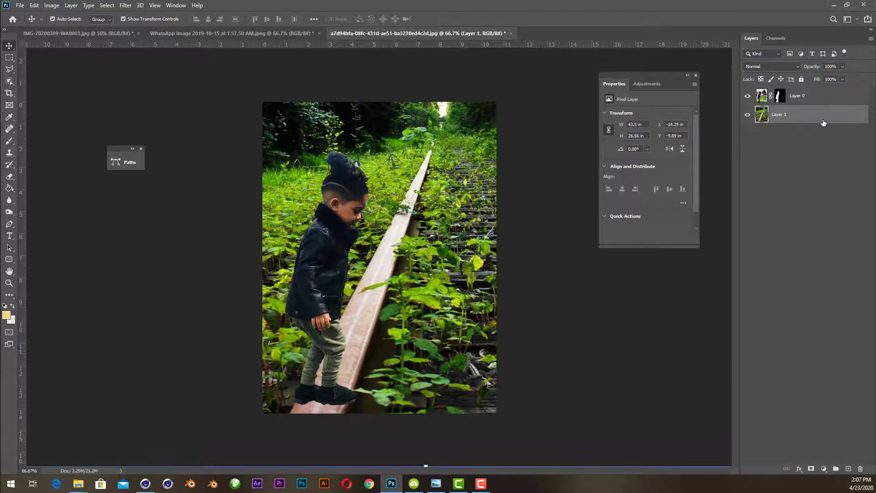
{"action": "key", "text": "ctrl+minus"}
{"action": "key", "text": "ctrl+plus"}
{"action": "key", "text": "ctrl+plus"}
{"action": "key", "text": "ctrl+minus"}
{"action": "left_click", "coordinate": [533, 263]}
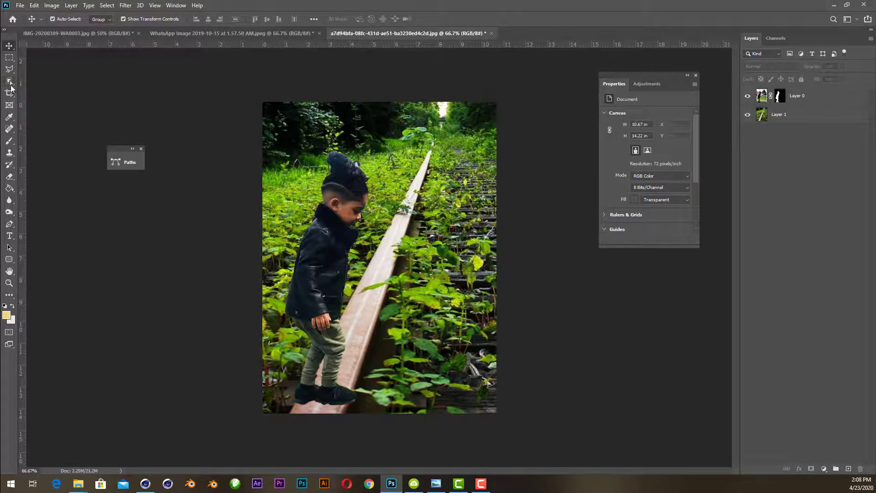
Step: Attempt Select Subject, dismiss the no-layers-selected error, and switch to the beanie boy photo
{"action": "left_click", "coordinate": [9, 81]}
{"action": "right_click", "coordinate": [14, 86]}
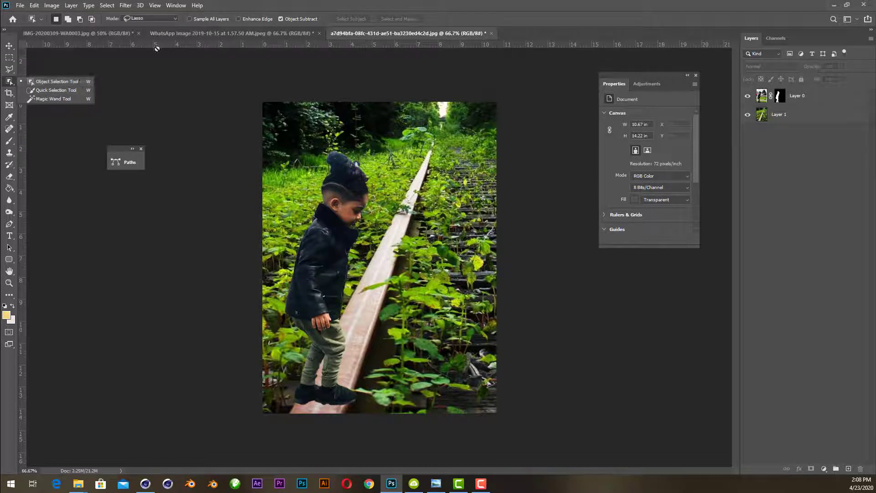
{"action": "left_click", "coordinate": [168, 97]}
{"action": "left_click", "coordinate": [429, 178]}
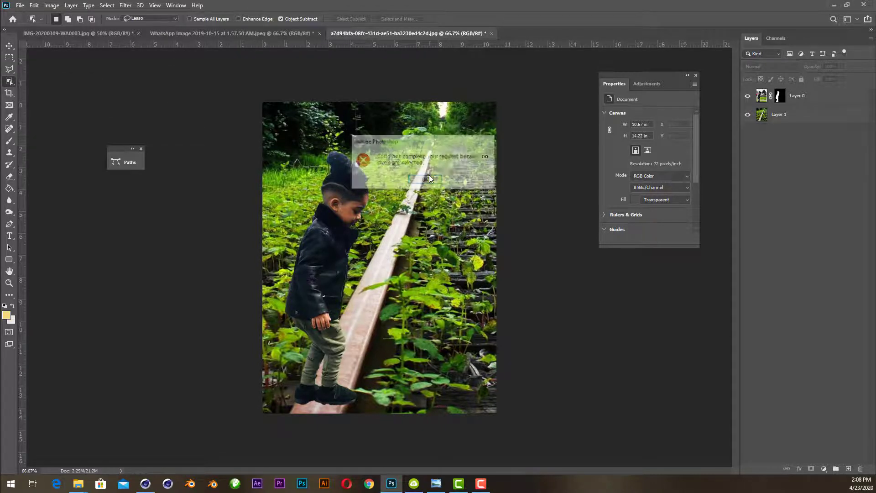
{"action": "left_click", "coordinate": [777, 117]}
{"action": "left_click", "coordinate": [758, 98]}
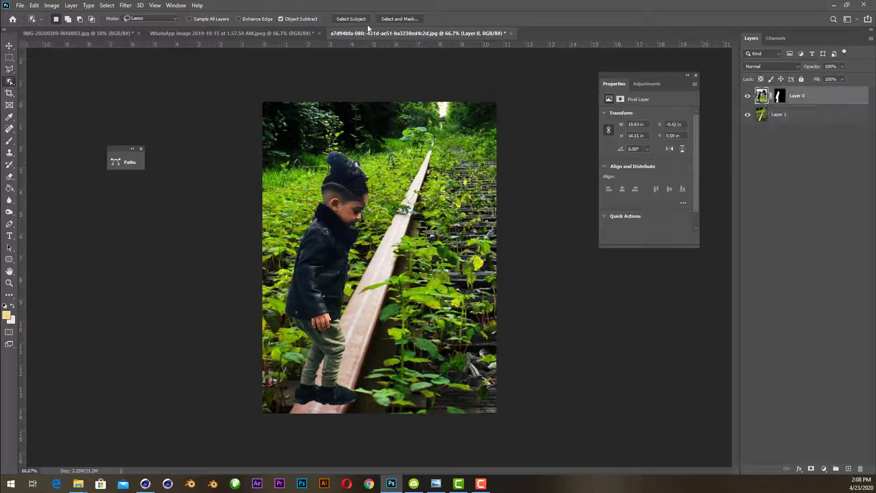
{"action": "left_click", "coordinate": [290, 34]}
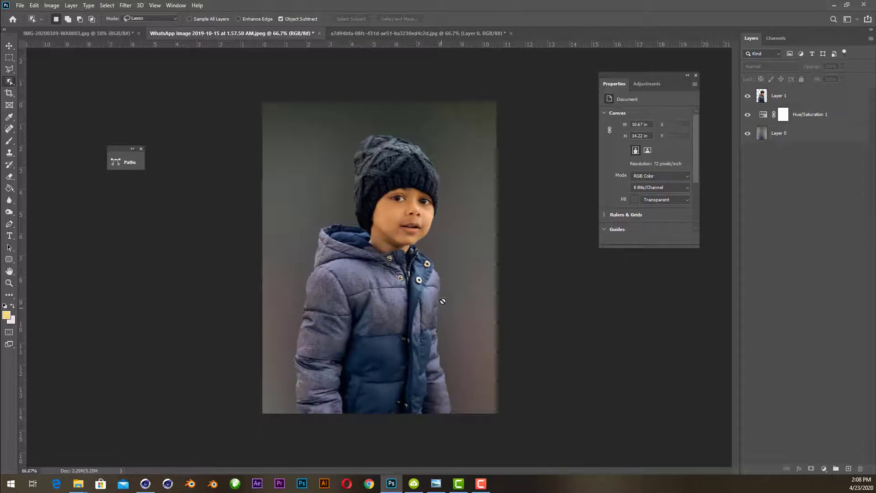
Step: Compare before and after on the field boy and beanie boy photos by toggling layer visibility
{"action": "left_click", "coordinate": [84, 33]}
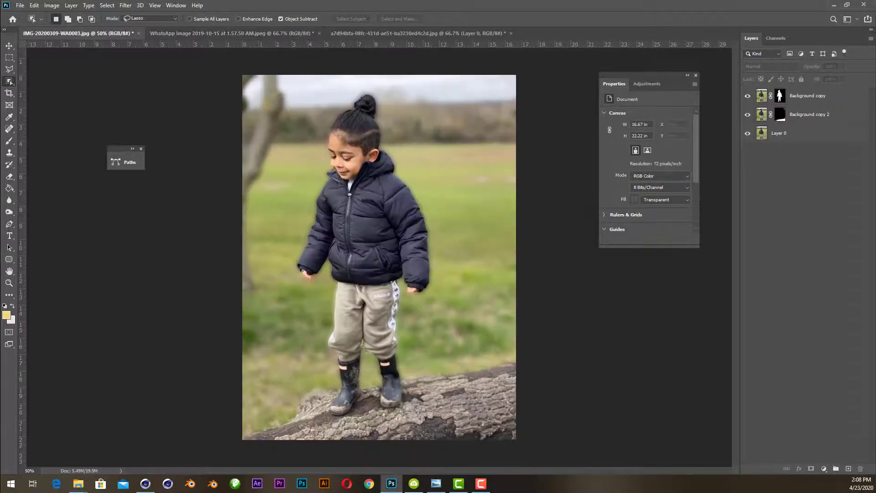
{"action": "left_click", "coordinate": [747, 115]}
{"action": "left_click", "coordinate": [750, 96]}
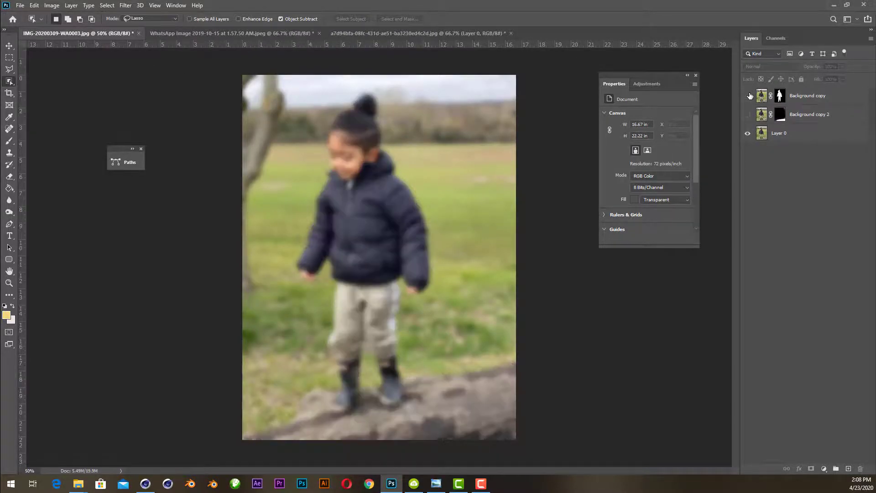
{"action": "left_click", "coordinate": [748, 97]}
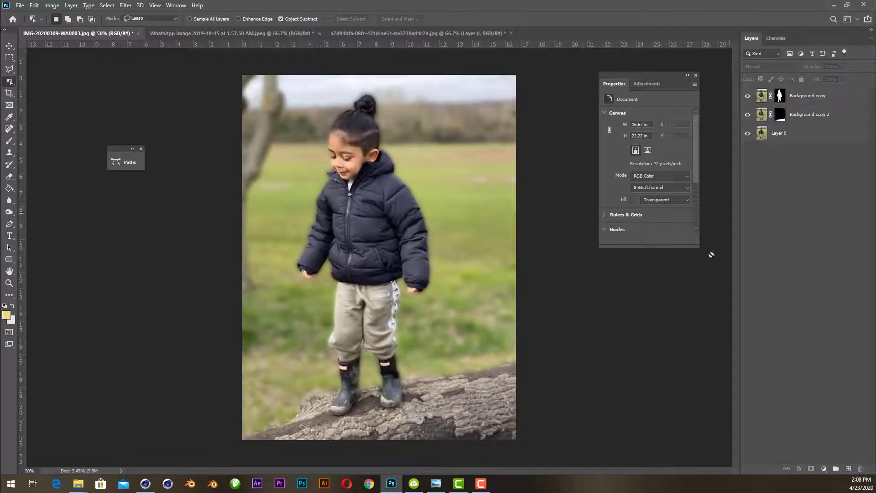
{"action": "left_click", "coordinate": [212, 40]}
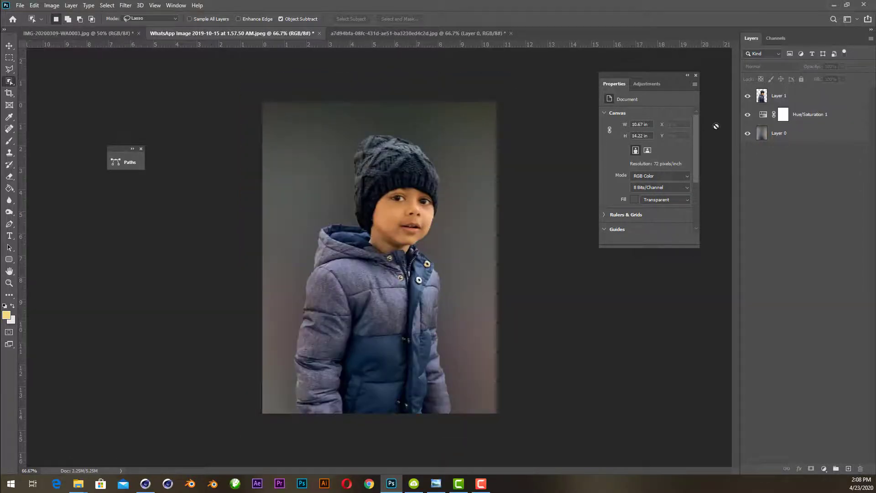
{"action": "left_click", "coordinate": [747, 96]}
Step: Return to the railway composite and deselect the cut-out boy layer with the Move tool
{"action": "left_click", "coordinate": [367, 33]}
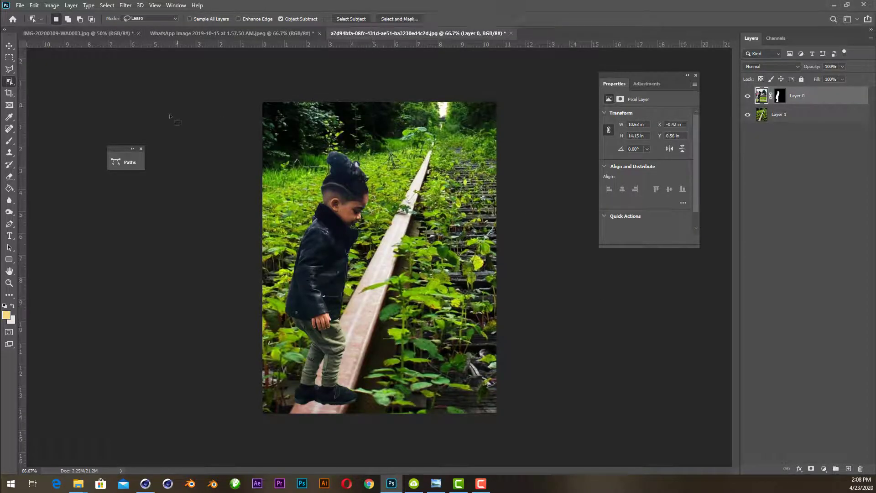
{"action": "left_click", "coordinate": [10, 46]}
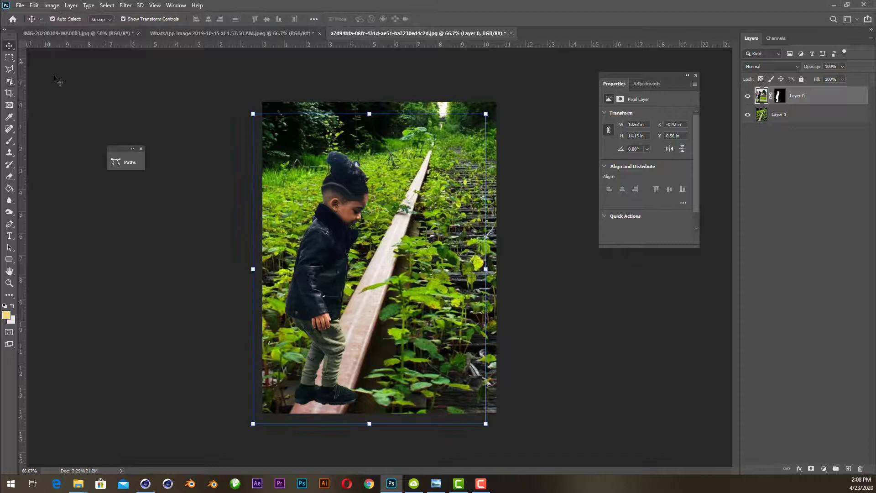
{"action": "left_click", "coordinate": [167, 95]}
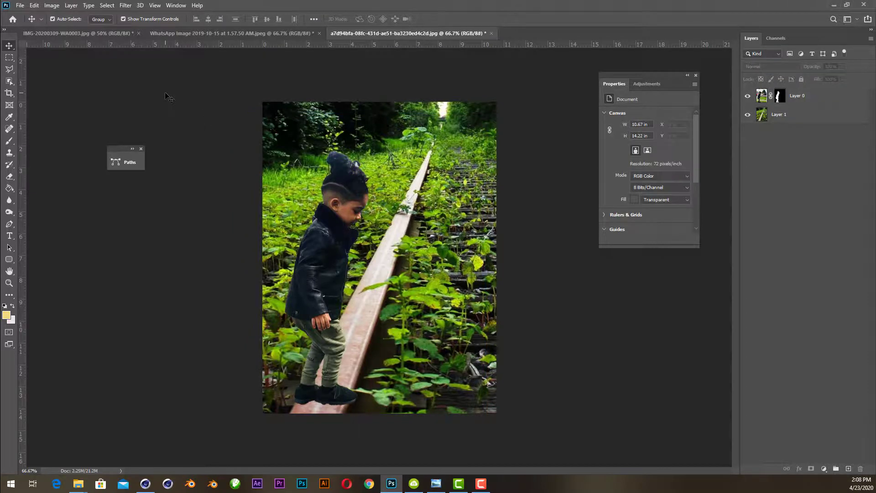